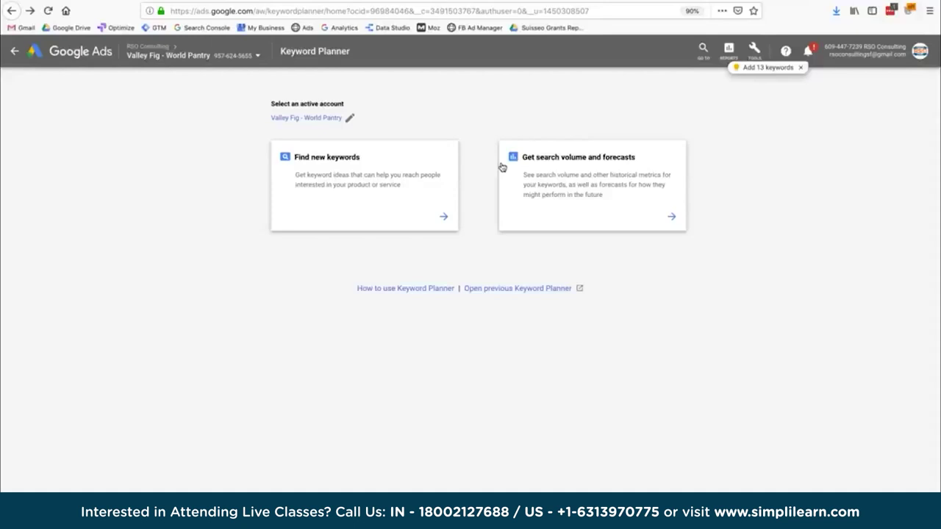
Find new keywords in Keyword Planner using the previously searched term "bread recipes".
left_click(393, 186)
left_click(394, 186)
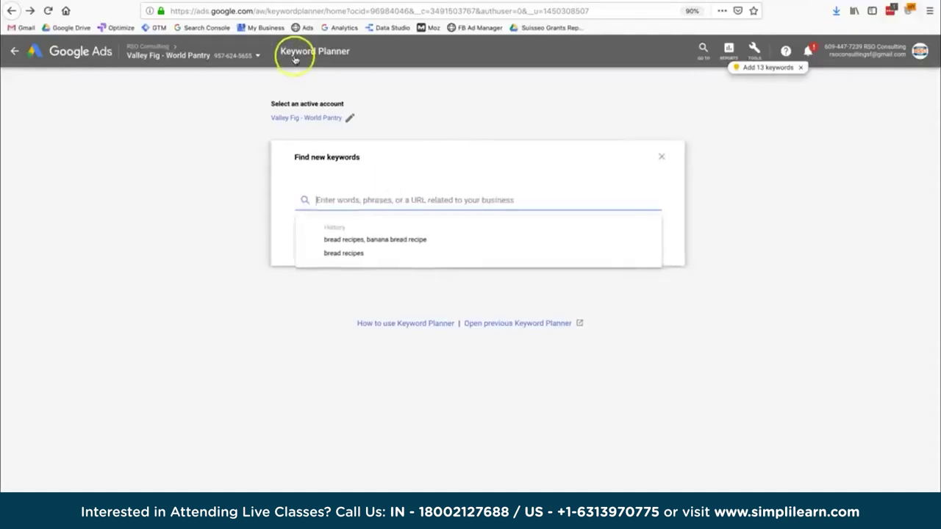
left_click(356, 253)
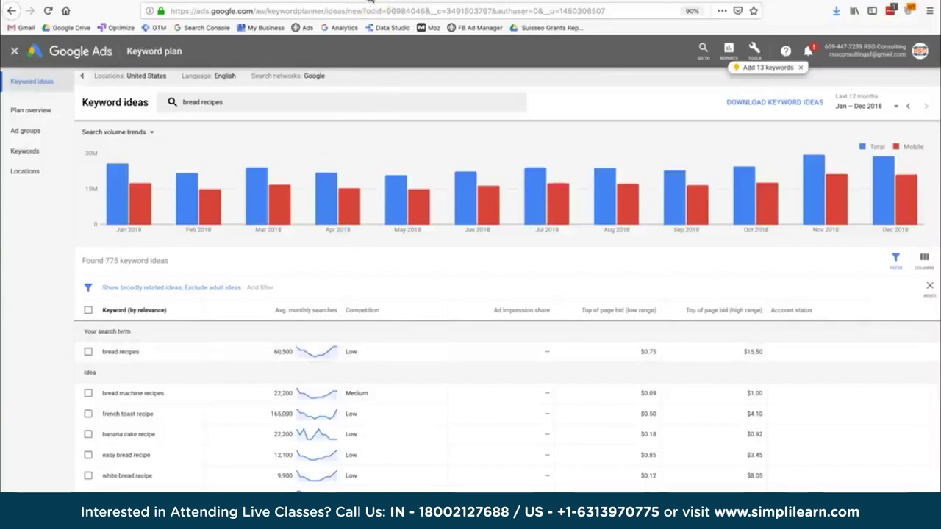
Switch to the Keyword Analysis - Valley Fig spreadsheet and check the theme, keyword and volume cells of the bread recipes row.
left_click(371, 3)
left_click(77, 289)
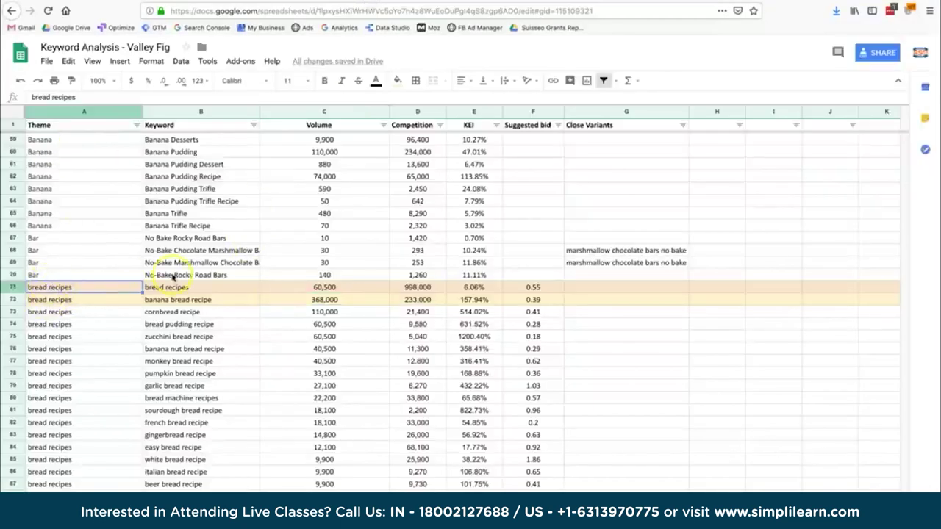
left_click(168, 288)
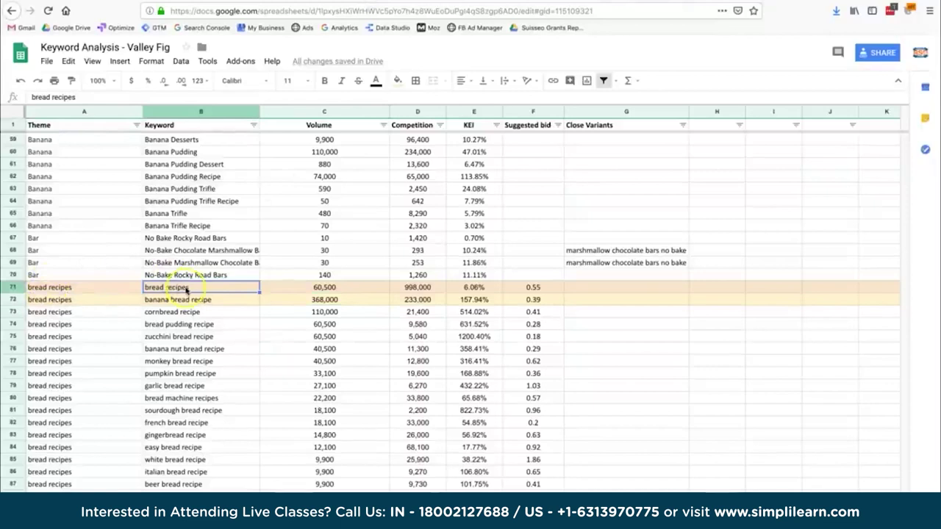
left_click(300, 289)
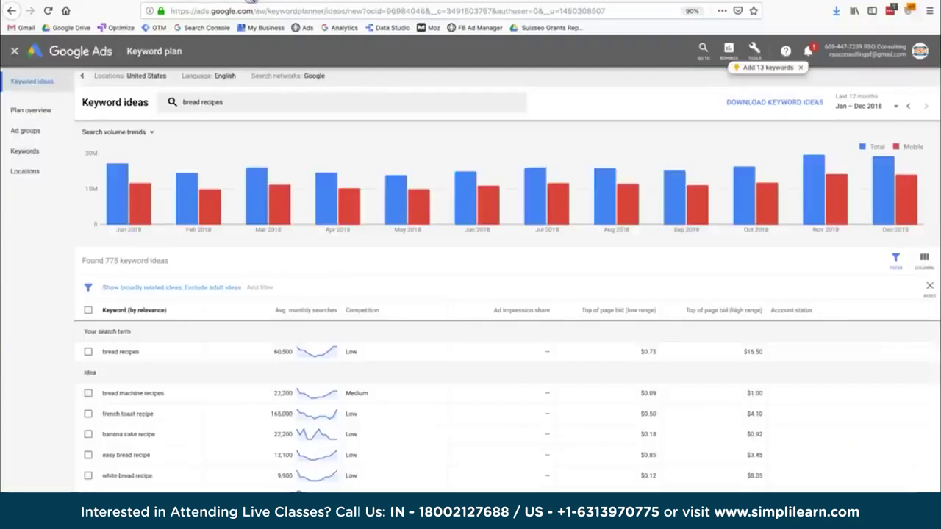
Switch to the plain Google search results for "bread recipes" and check the total result count.
left_click(397, 221)
left_click(220, 212)
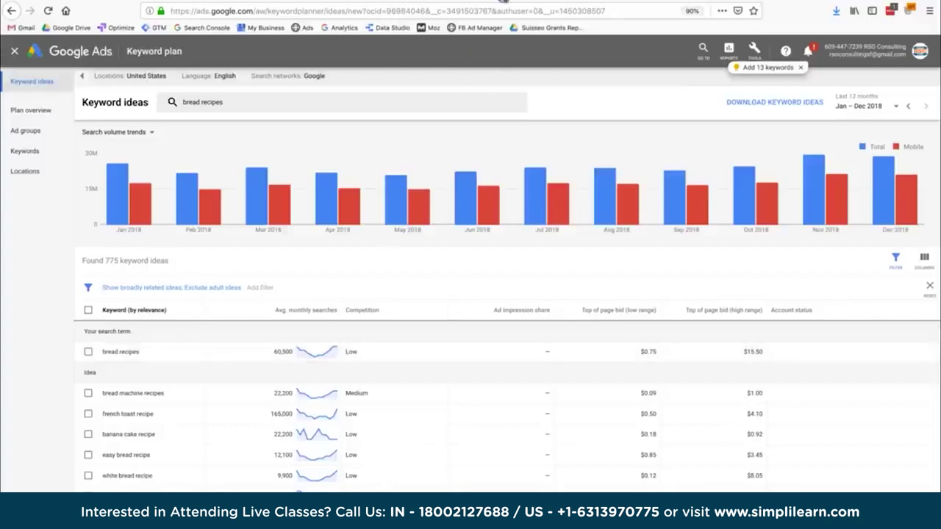
key("ctrl+Tab")
scroll(520, 275, "up", 3)
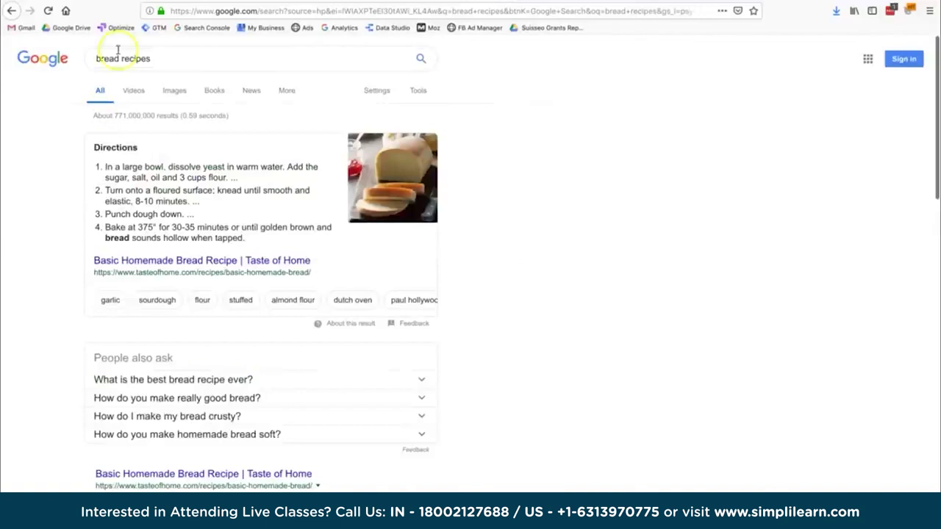
left_click_drag(115, 116, 151, 119)
left_click(152, 119)
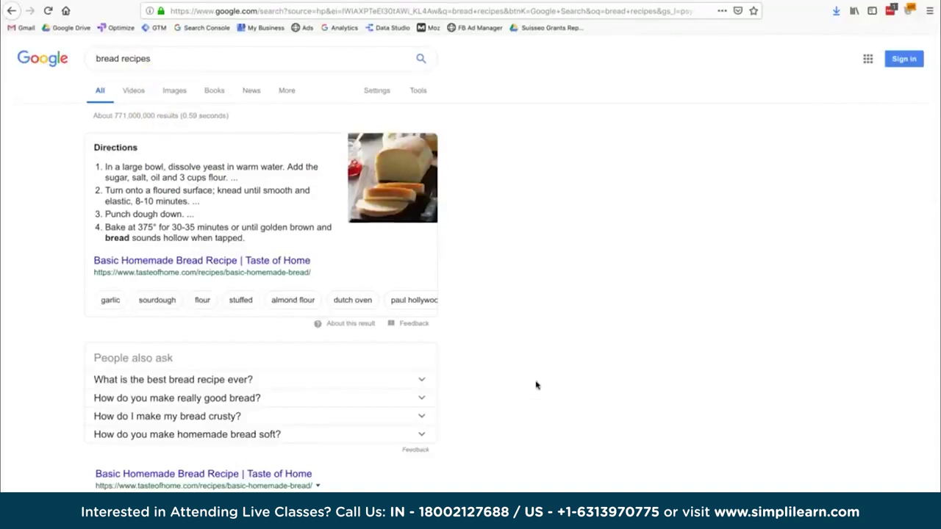
Switch to the Google results for "allintitle: bread recipes" and examine the allintitle operator and the keyword phrase in the query.
left_click(592, 204)
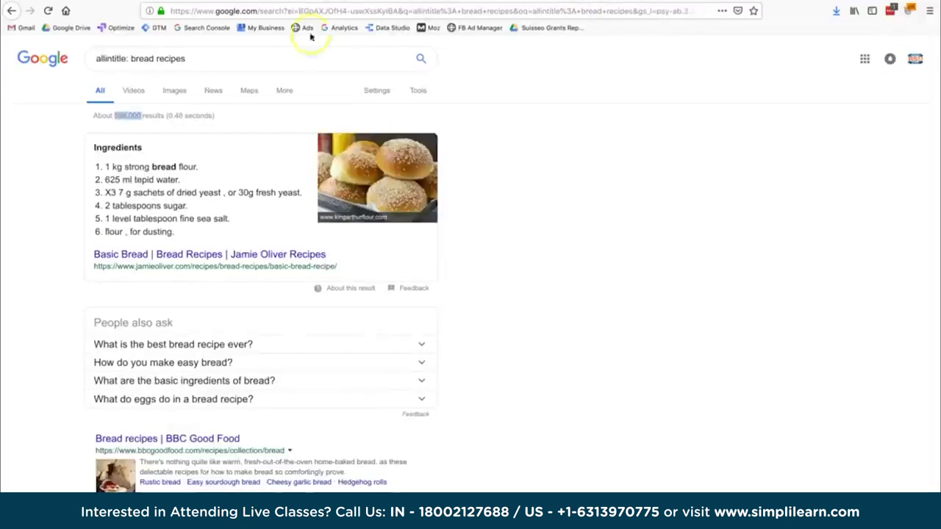
left_click(157, 57)
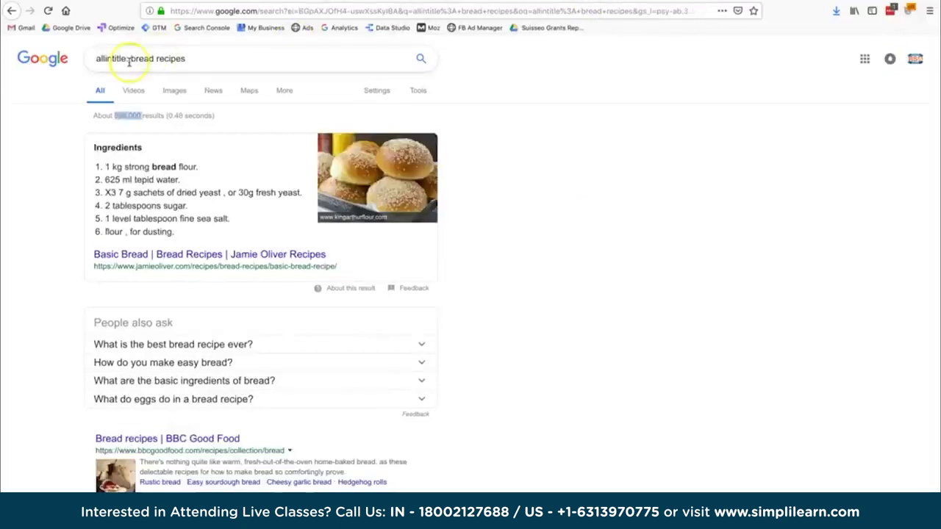
left_click(129, 60)
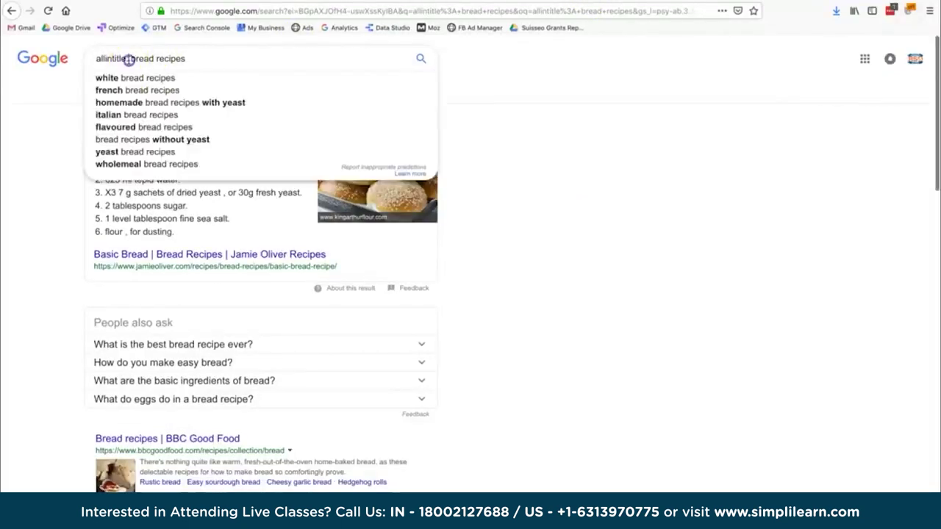
left_click_drag(133, 59, 208, 59)
left_click(542, 127)
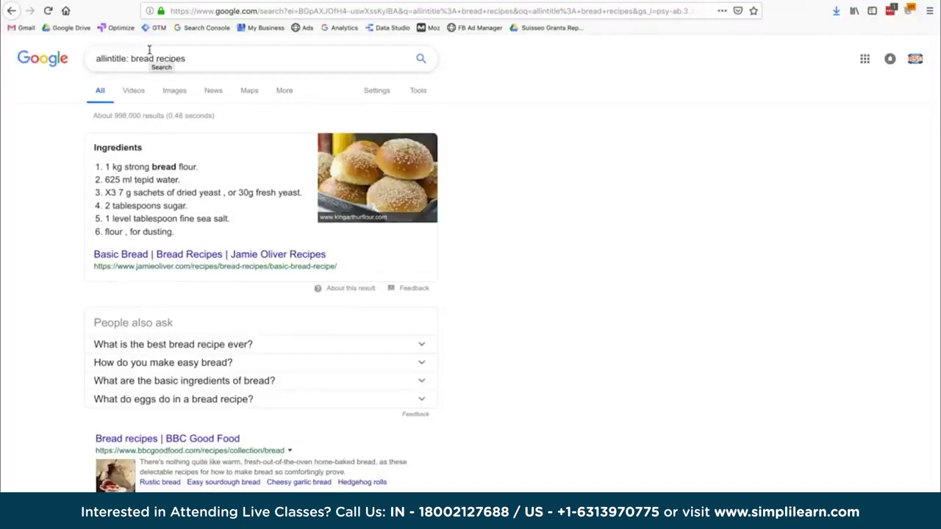
left_click(96, 58)
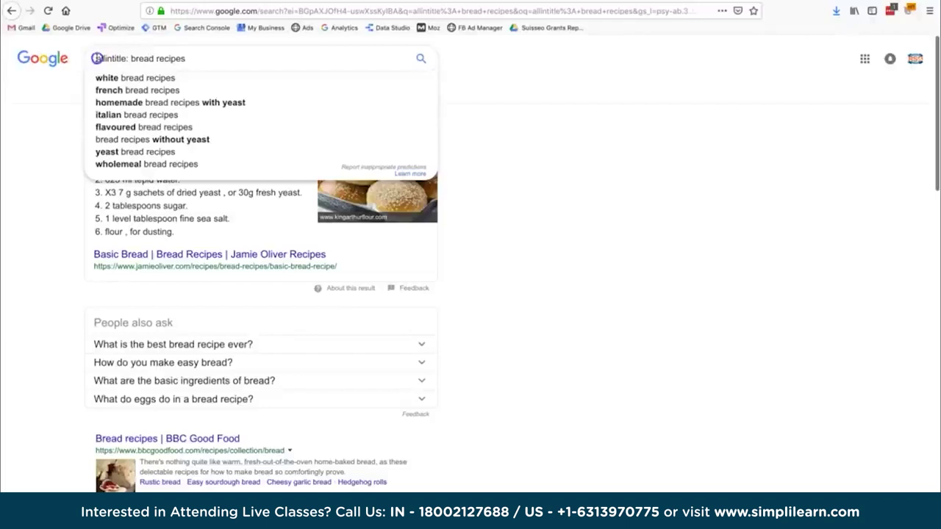
left_click_drag(96, 58, 129, 61)
triple_click(152, 58)
left_click(154, 61)
left_click(505, 99)
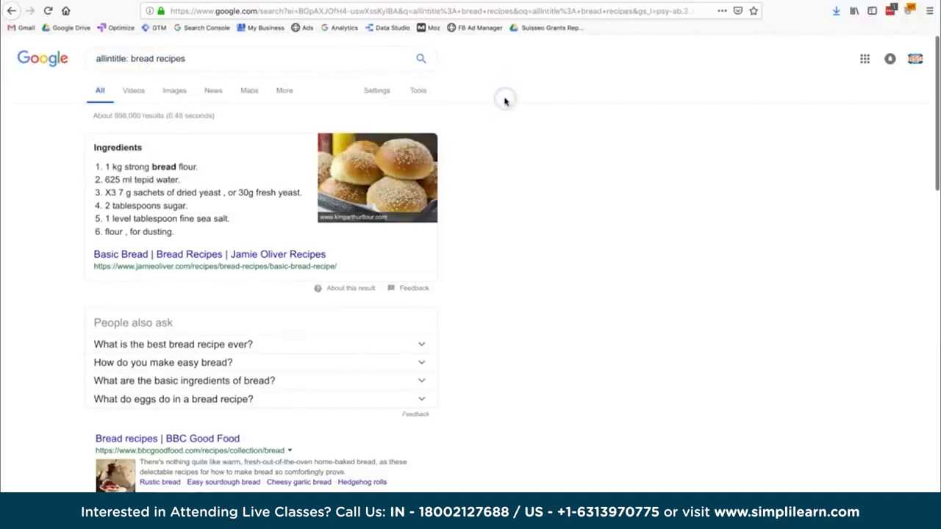
Check the number of results for the "allintitle: bread recipes" search.
left_click_drag(143, 114, 115, 113)
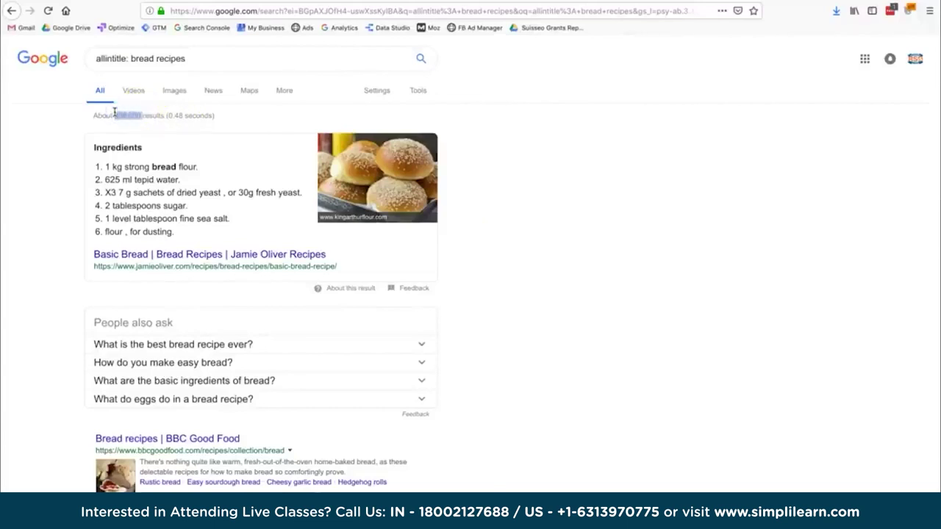
left_click(115, 114)
double_click(117, 116)
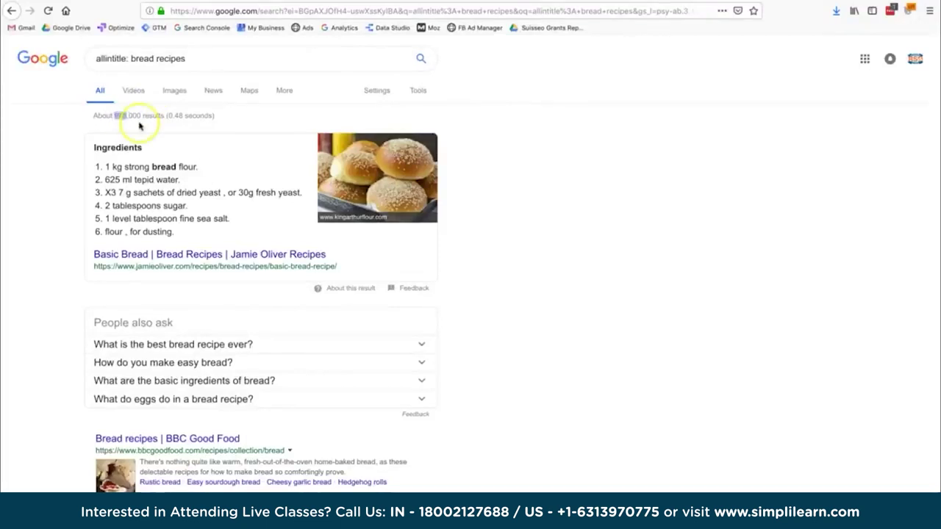
left_click(140, 123)
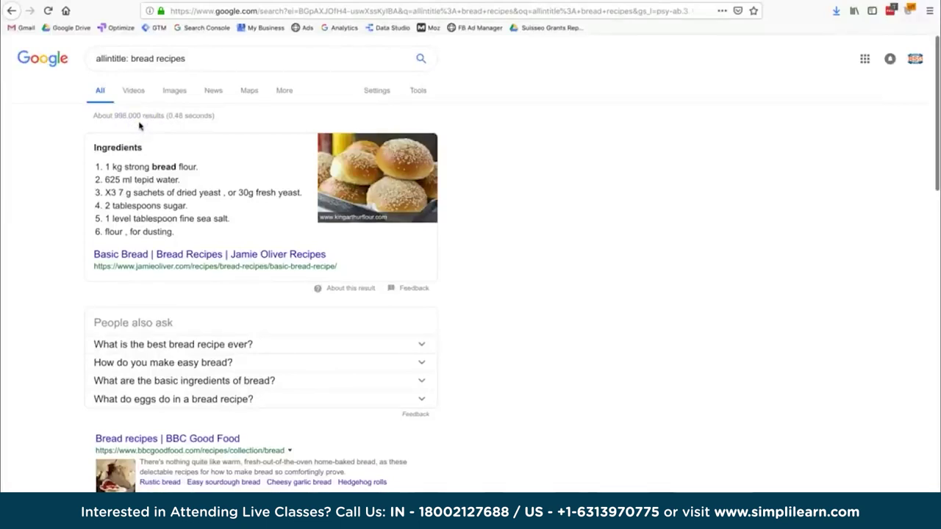
Review the titles of the listed allintitle results for the phrase "bread recipes", and return to the result count.
scroll(140, 126, "down", 2)
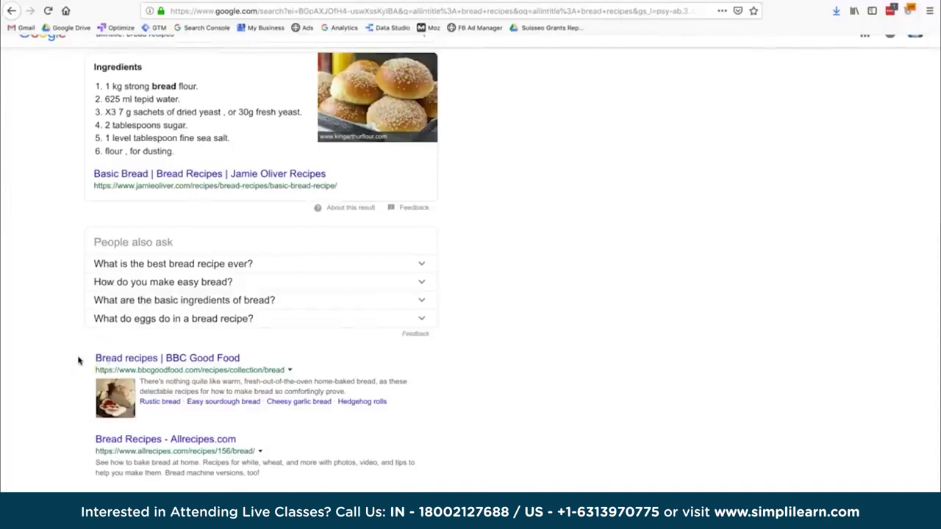
scroll(79, 360, "down", 2)
scroll(79, 360, "down", 2)
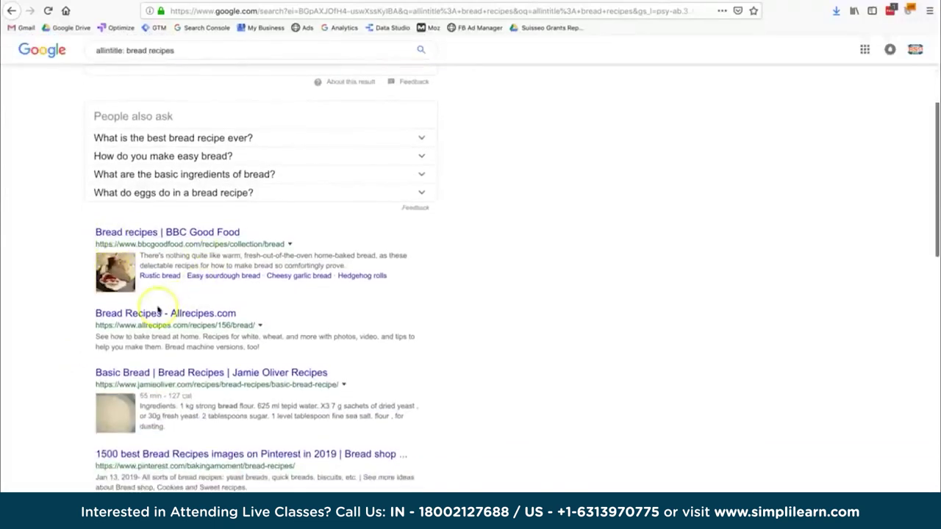
scroll(246, 453, "down", 3)
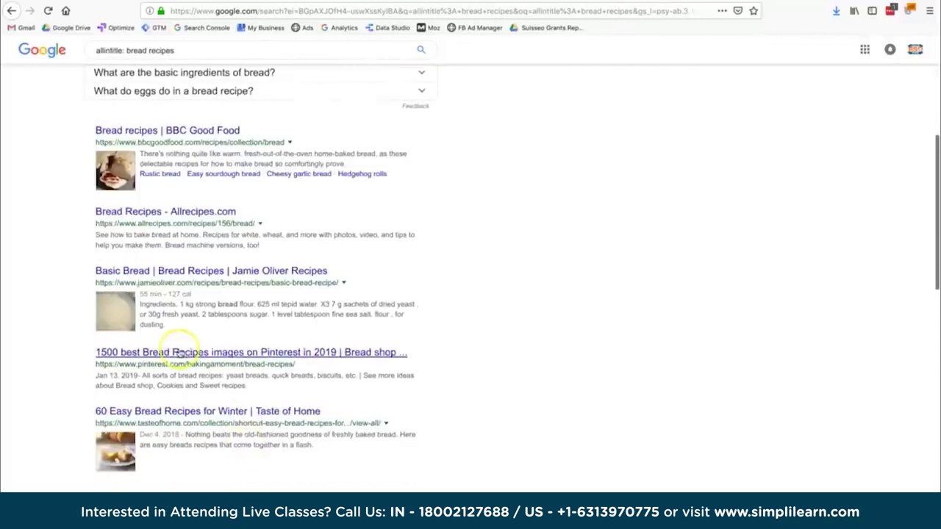
scroll(253, 386, "down", 2)
scroll(486, 397, "up", 10)
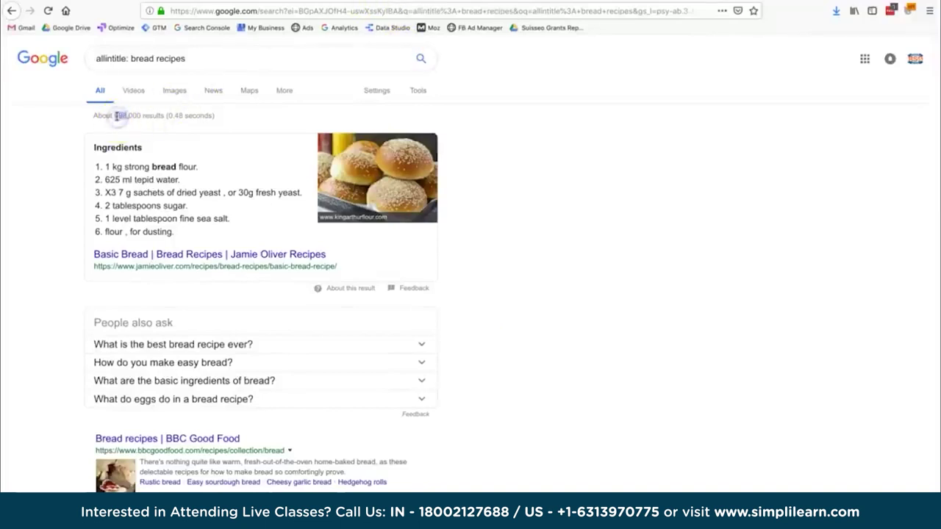
Return to the Keyword Analysis spreadsheet and compare the bread recipes keyword's volume with its competition.
left_click(344, 3)
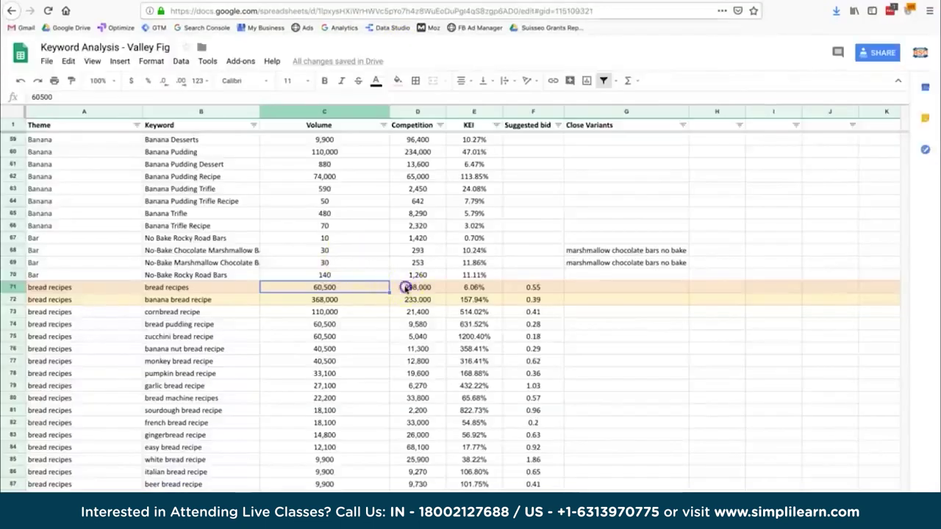
left_click(406, 289)
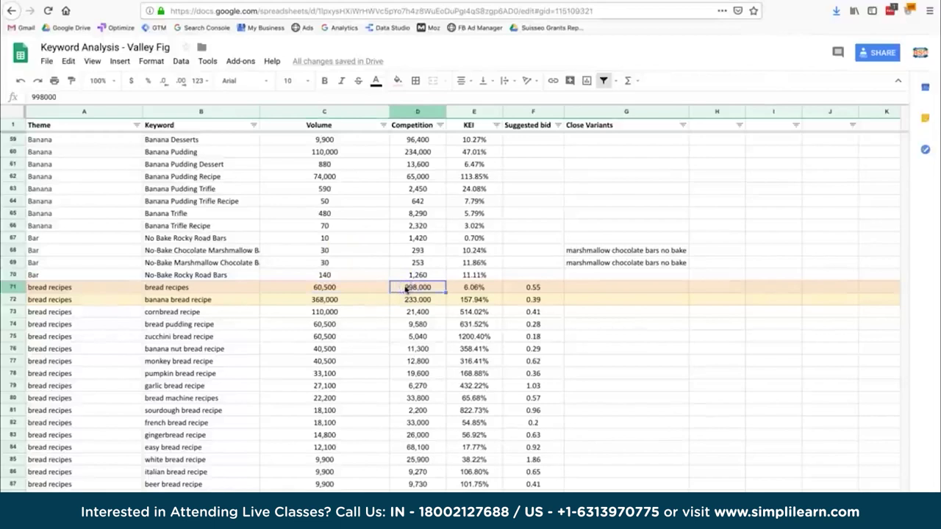
left_click(329, 290)
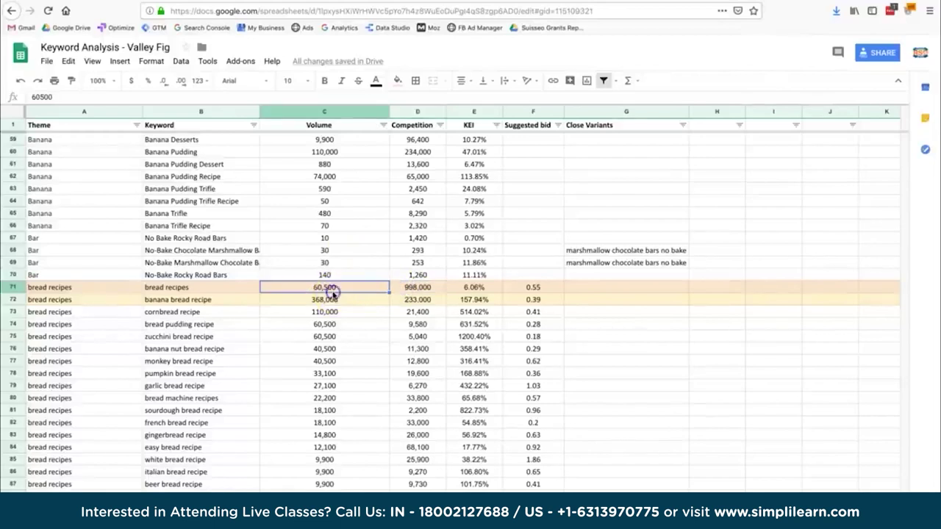
left_click(205, 288)
left_click(328, 290)
left_click(403, 290)
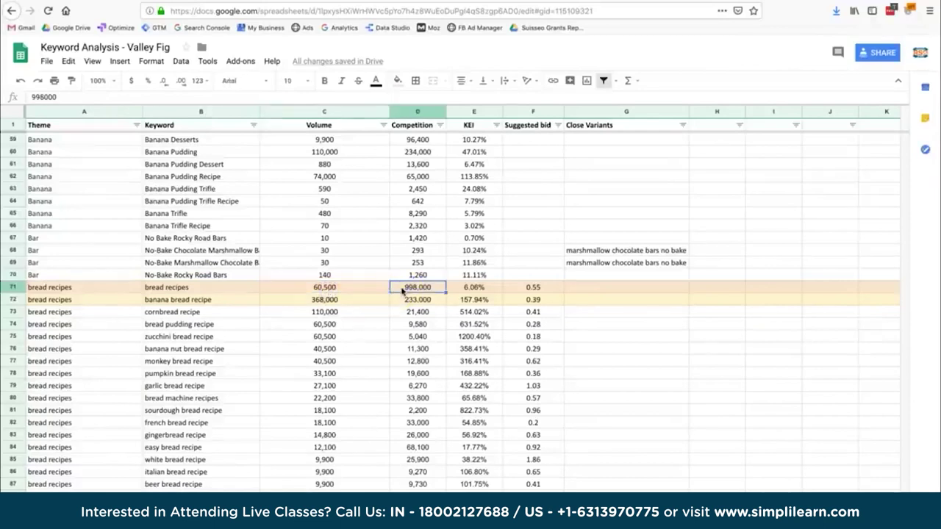
Inspect the KEI formula in the bread recipes row against the volume and competition cells it divides.
left_click(471, 289)
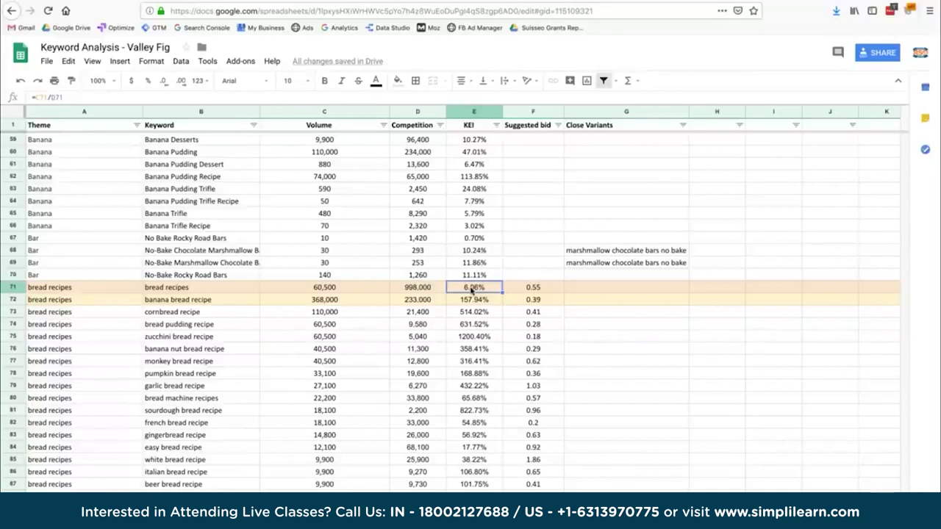
left_click(355, 291)
left_click(465, 289)
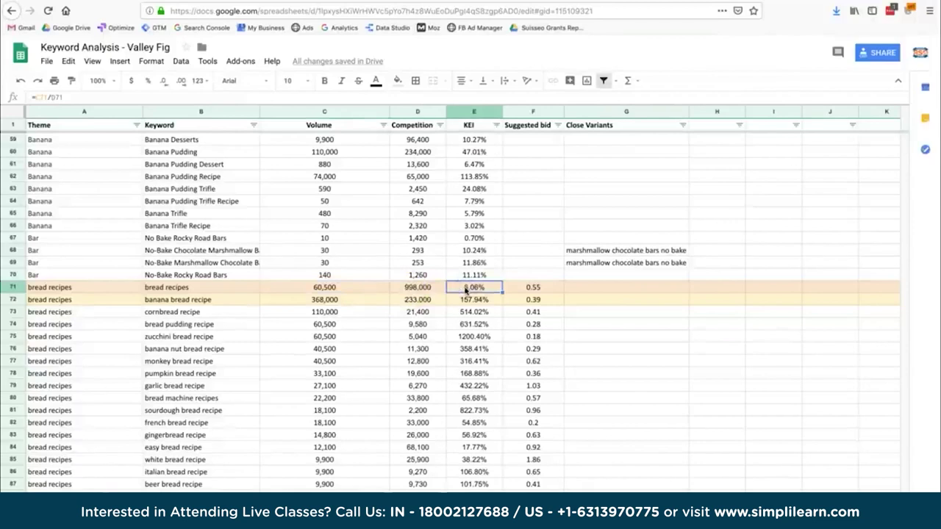
left_click(362, 287)
left_click(417, 284)
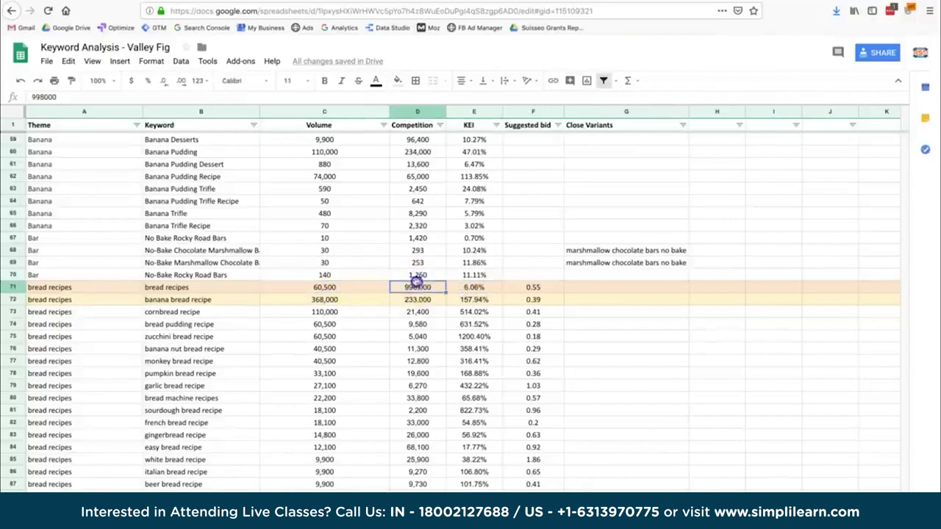
left_click(472, 288)
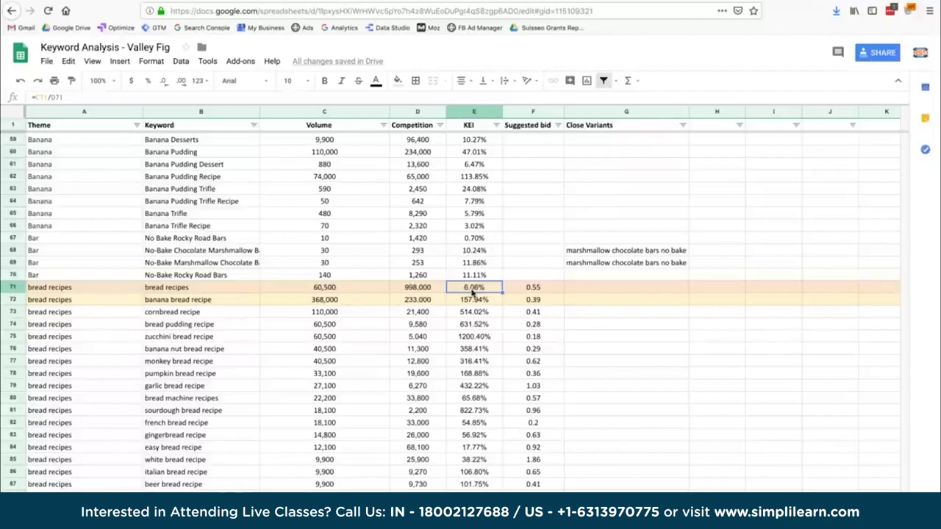
Switch back to Keyword Planner and skim the list of keyword ideas for "bread recipes".
key("ctrl+Tab")
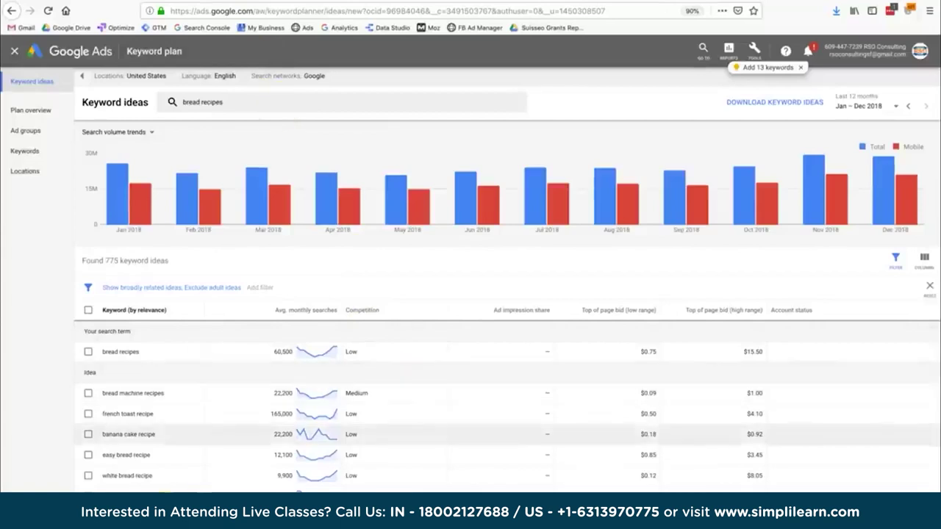
scroll(399, 380, "down", 1)
scroll(157, 358, "down", 5)
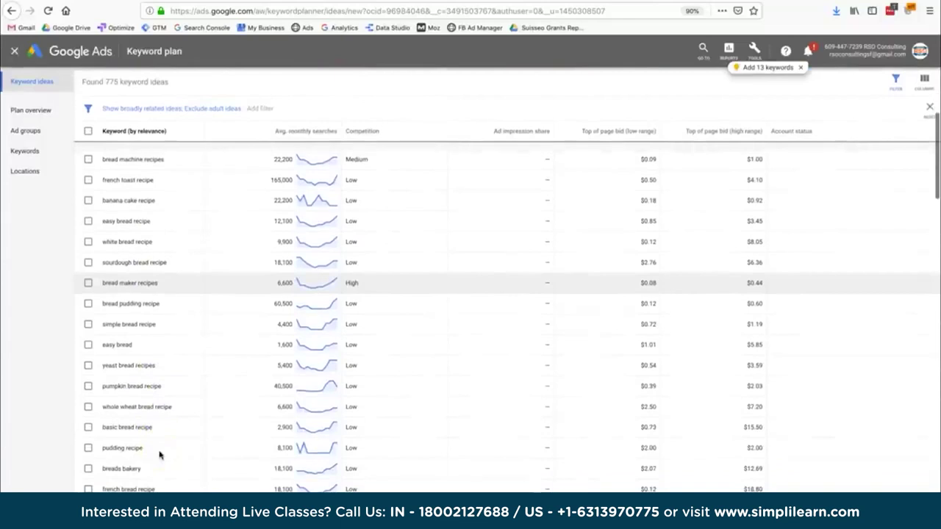
scroll(158, 456, "up", 6)
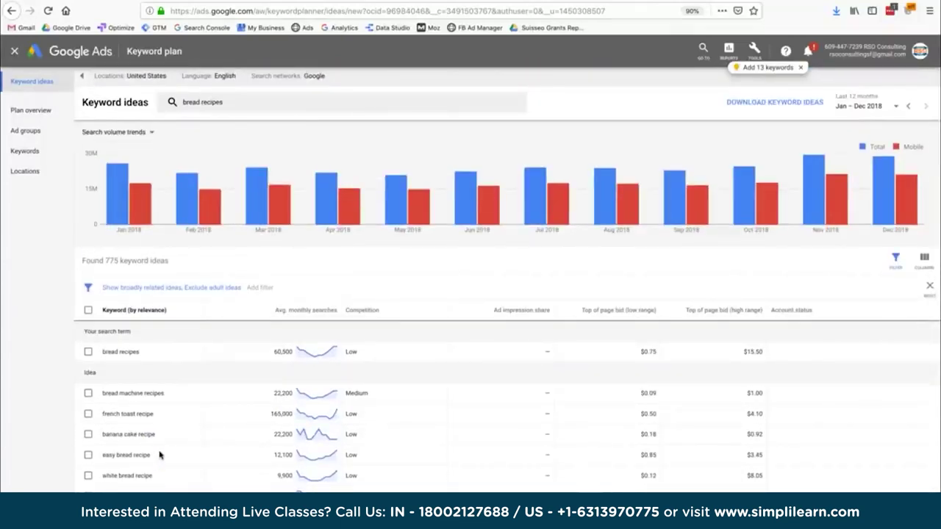
Get keyword ideas for the previous search "bread recipes, banana bread recipe" and check the average monthly searches for banana bread recipe.
left_click(284, 104)
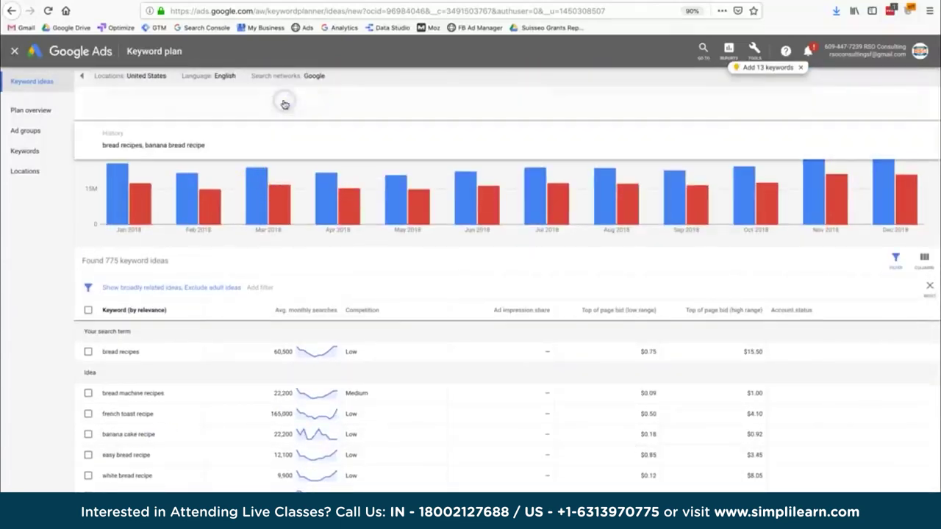
left_click(189, 145)
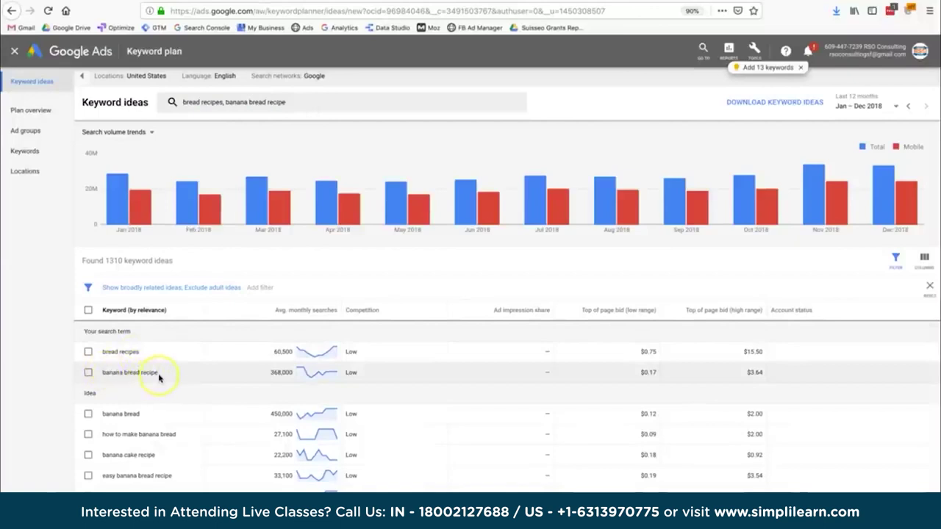
double_click(280, 373)
left_click(273, 371)
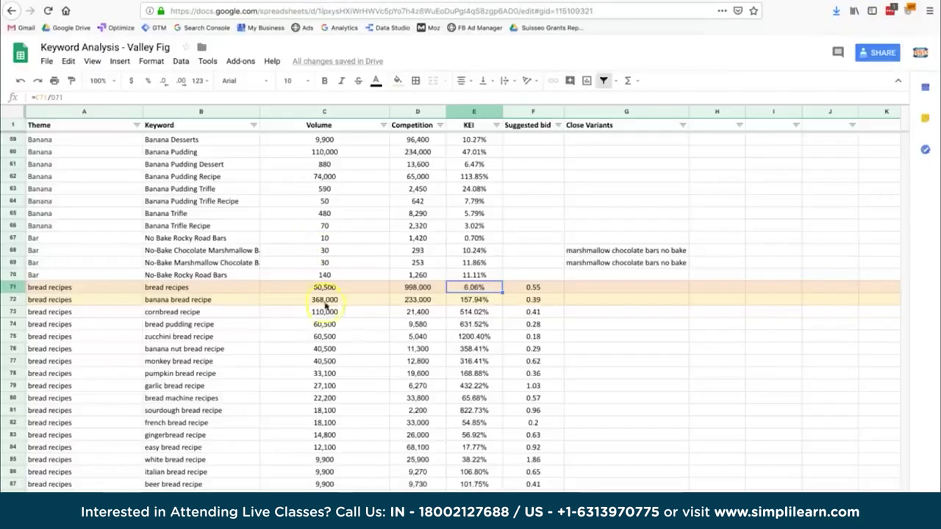
Check the banana bread recipe volume, switch to Google, rerun "allintitle: banana bread recipe" and check the result count.
left_click(326, 300)
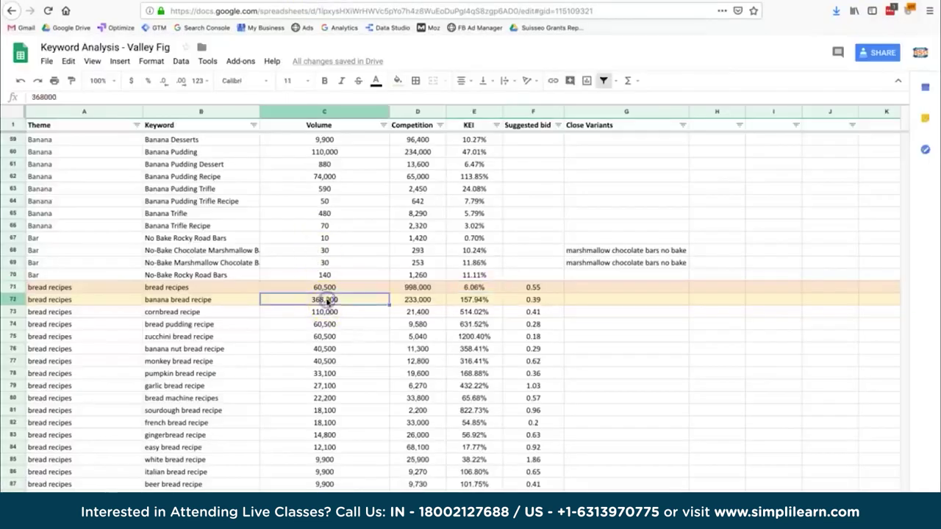
left_click(702, 1)
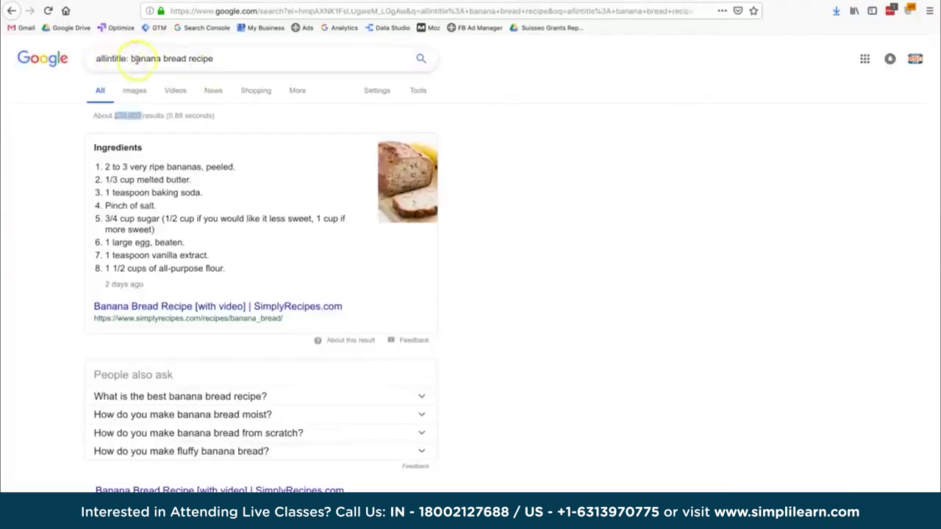
left_click_drag(131, 59, 213, 58)
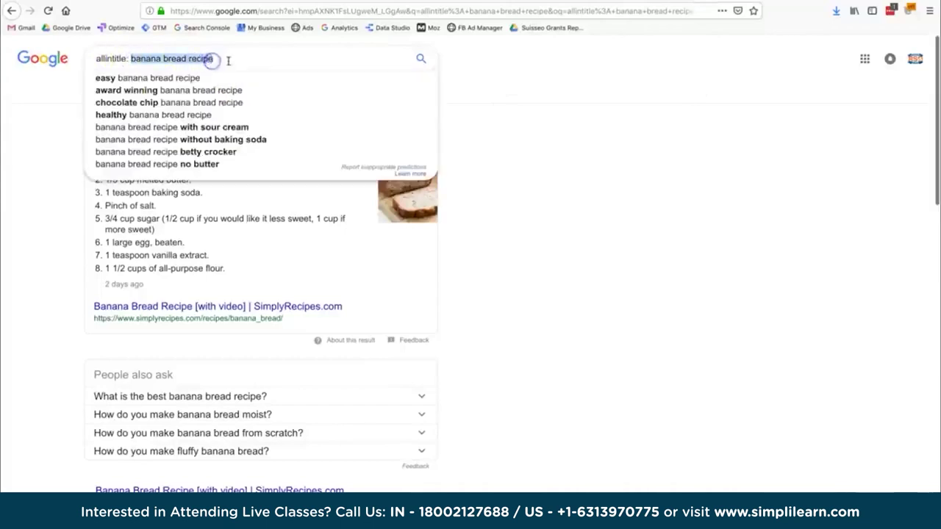
left_click(228, 61)
key("Return")
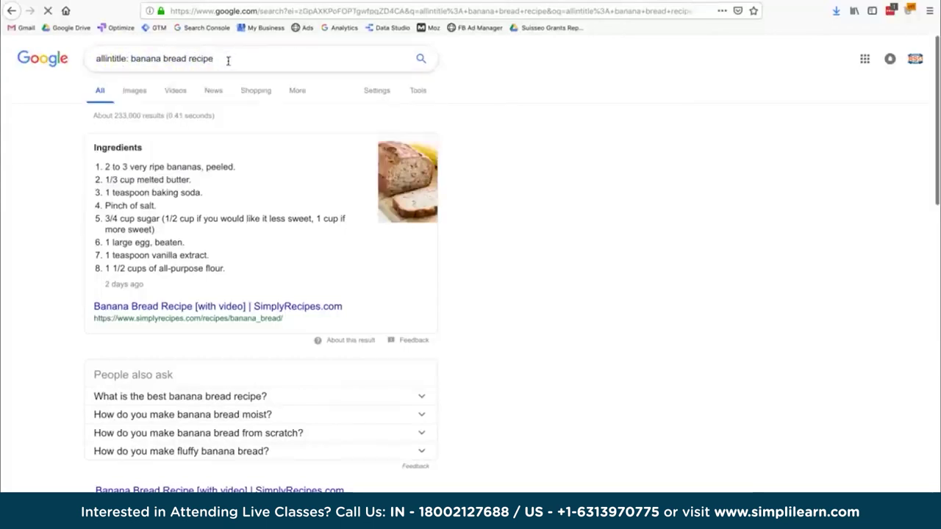
left_click_drag(141, 117, 121, 117)
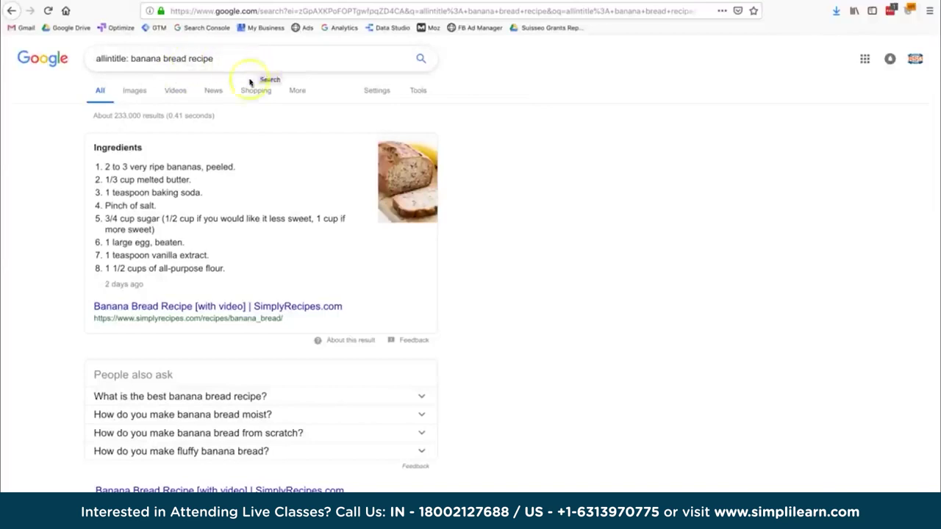
Review the allintitle search results to see how page titles use the phrase "banana bread recipe".
scroll(225, 369, "down", 3)
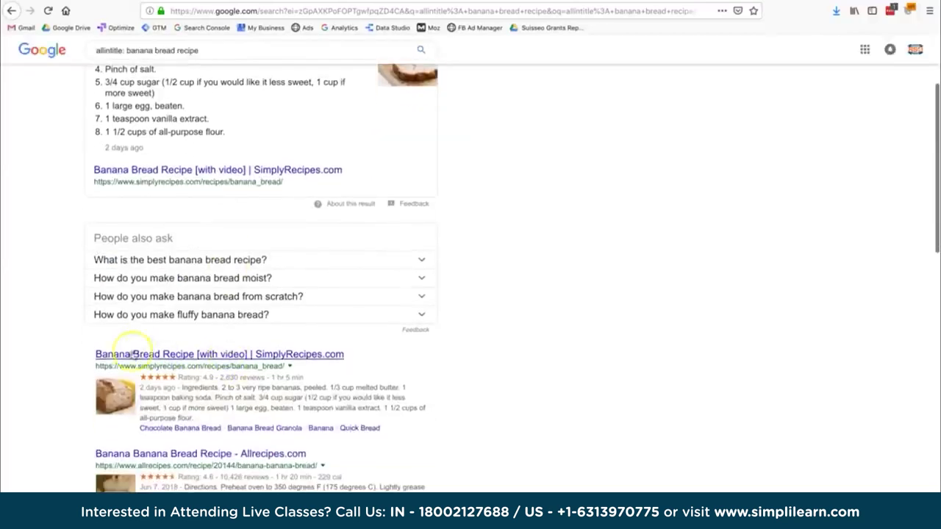
scroll(300, 391, "down", 2)
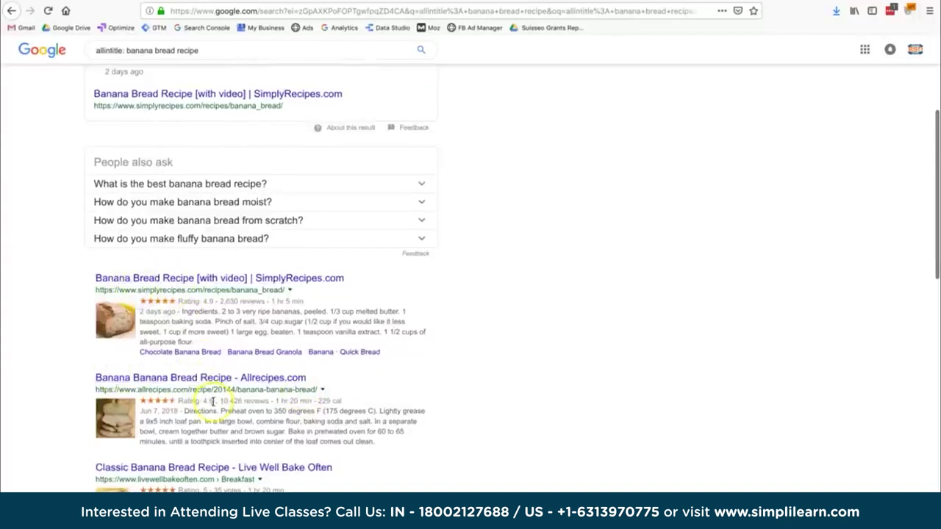
scroll(212, 402, "down", 3)
scroll(247, 459, "up", 1)
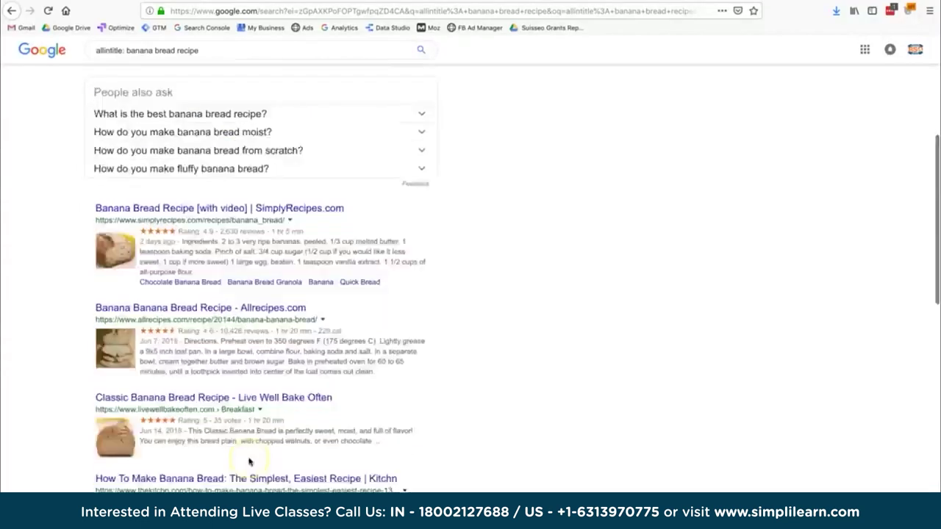
scroll(249, 461, "down", 8)
scroll(250, 461, "up", 15)
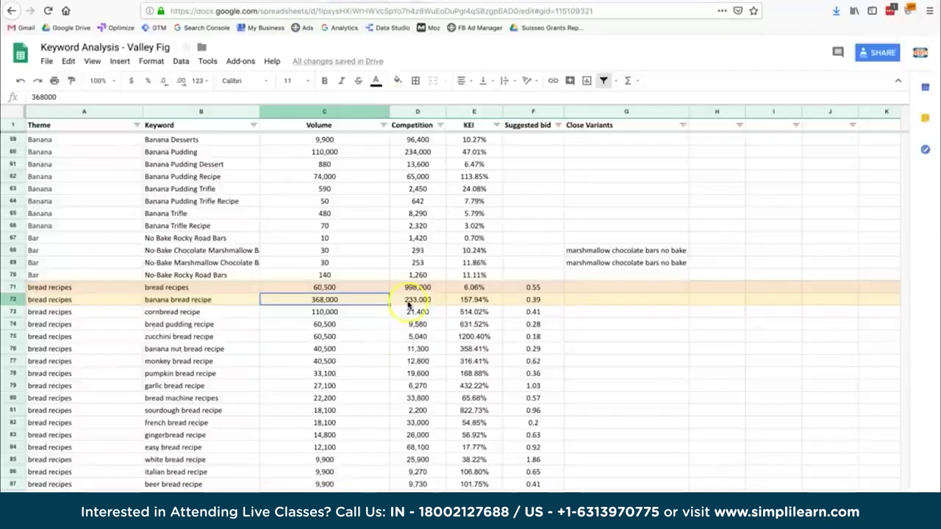
Return to the keyword spreadsheet and inspect the competition value and KEI formula for banana bread recipe.
left_click(407, 302)
left_click(467, 301)
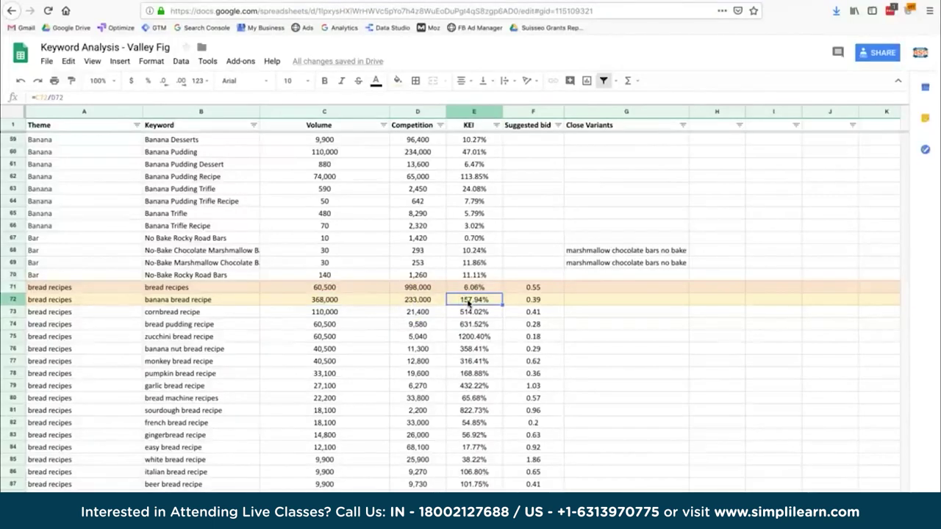
left_click(487, 301)
scroll(358, 294, "down", 1)
scroll(358, 294, "right", 1)
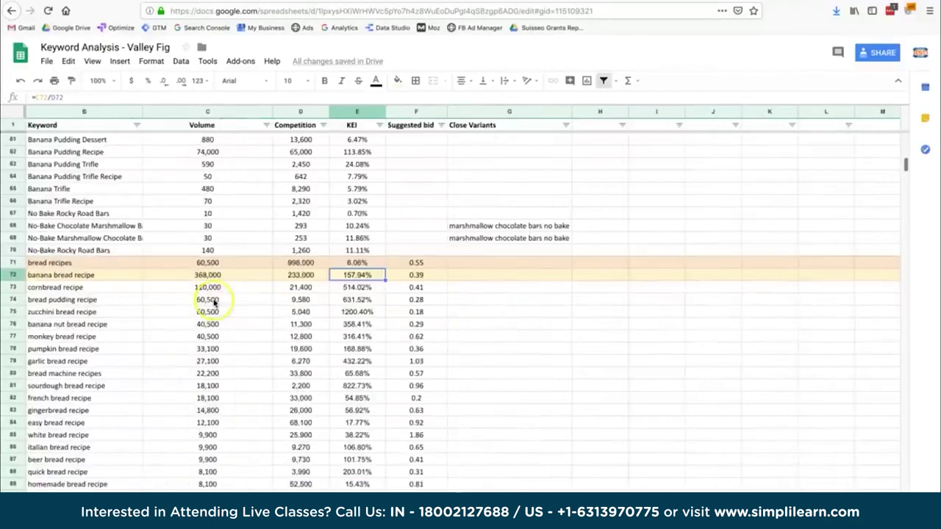
Select the banana bread recipe row from its keyword through its KEI to review the figures together.
left_click_drag(112, 275, 374, 275)
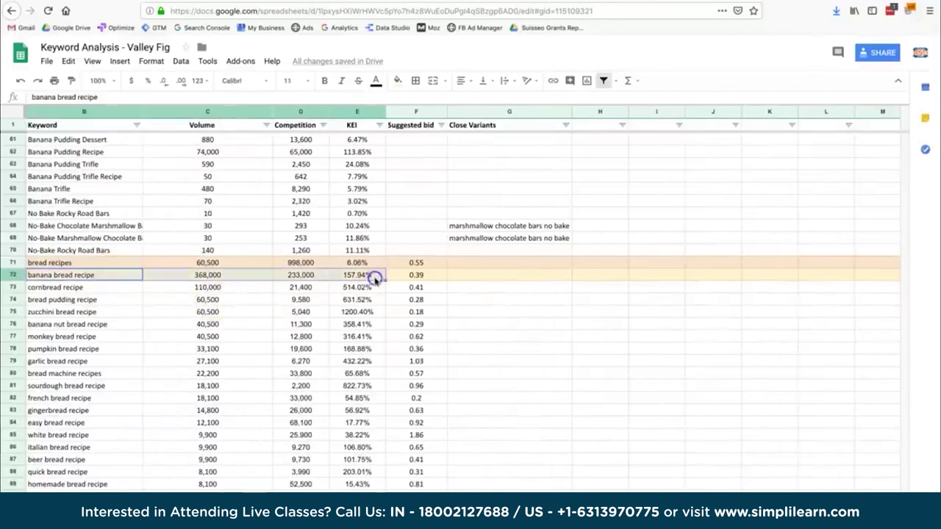
scroll(383, 337, "left", 1)
scroll(275, 319, "up", 1)
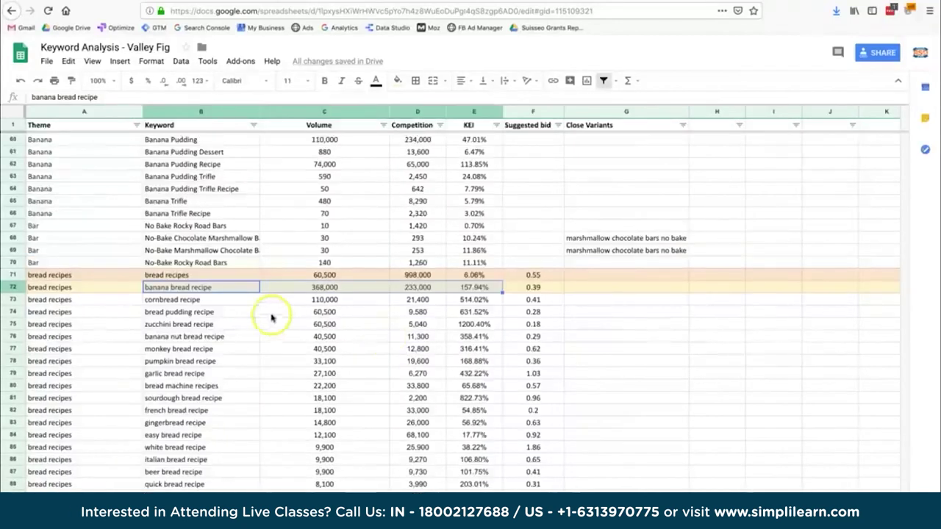
Select the banana bread recipe keyword and switch to Google to review the "allintitle: bread recipes" query.
left_click(198, 289)
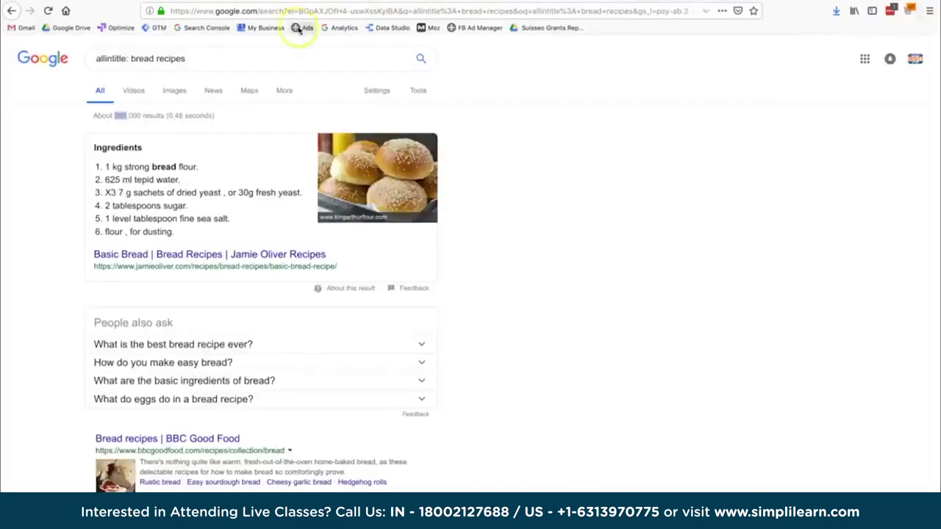
left_click(121, 57)
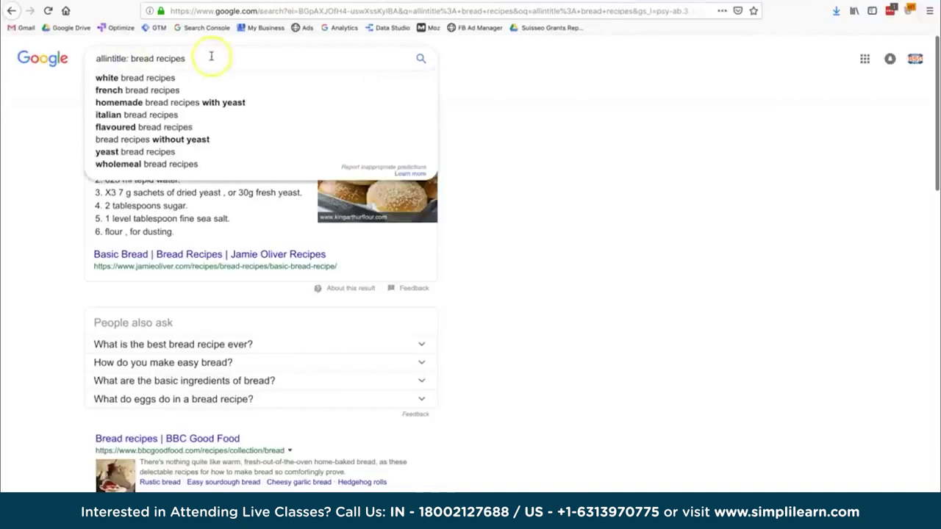
left_click(503, 196)
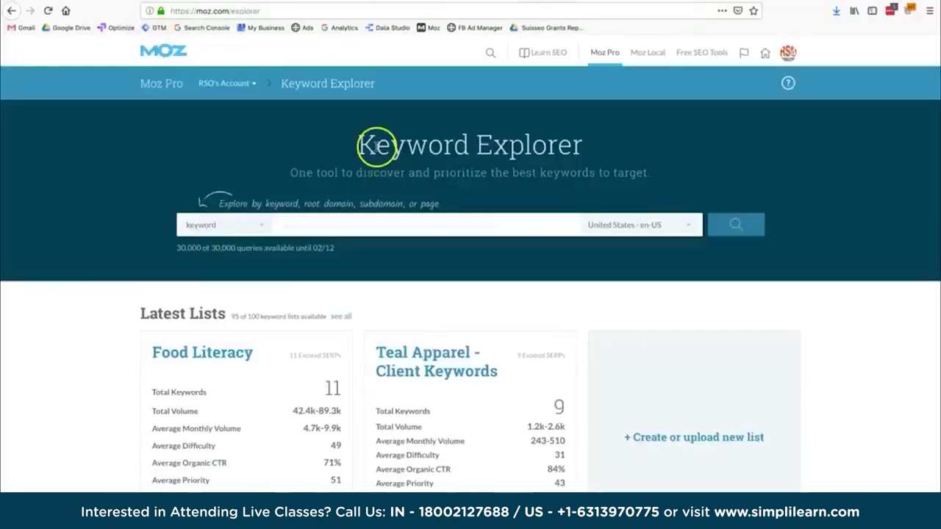
Look up the keyword "bread recipes" for United States - en-US in Moz Keyword Explorer.
left_click(418, 227)
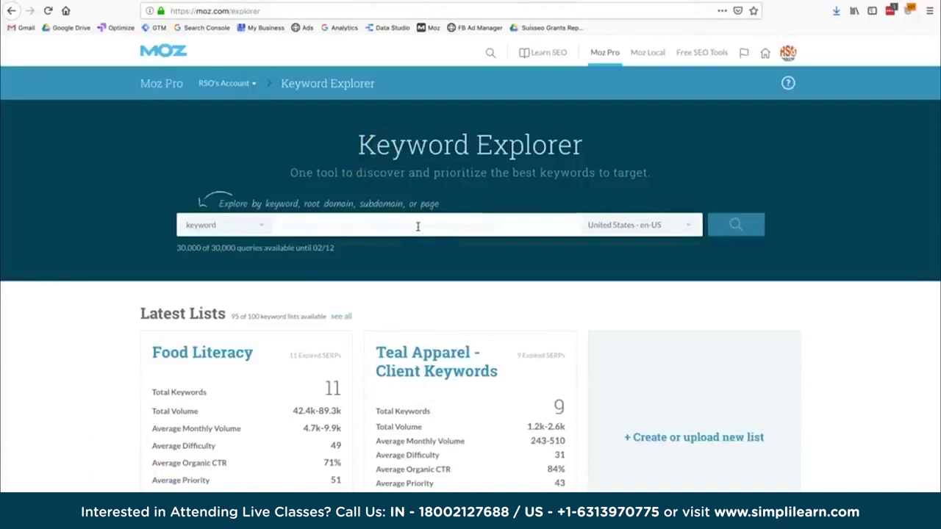
type("bread")
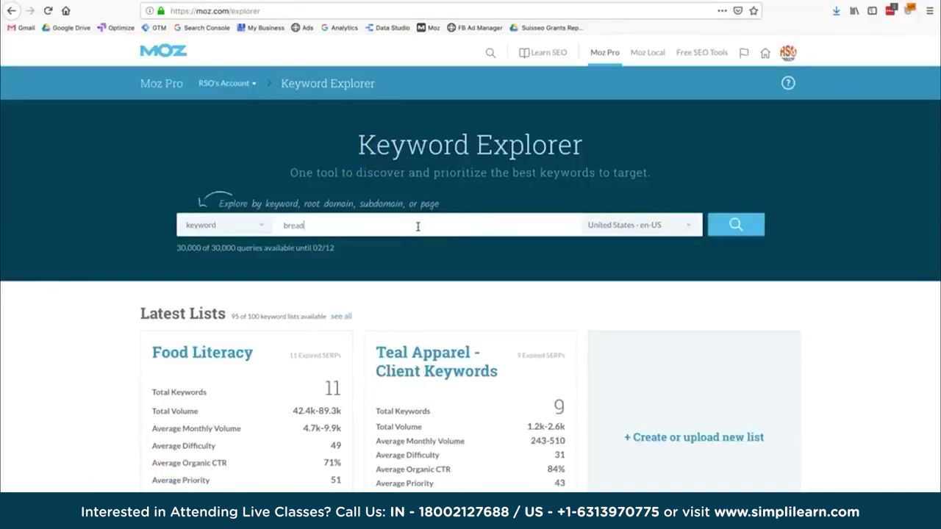
type(" recipes")
key("Return")
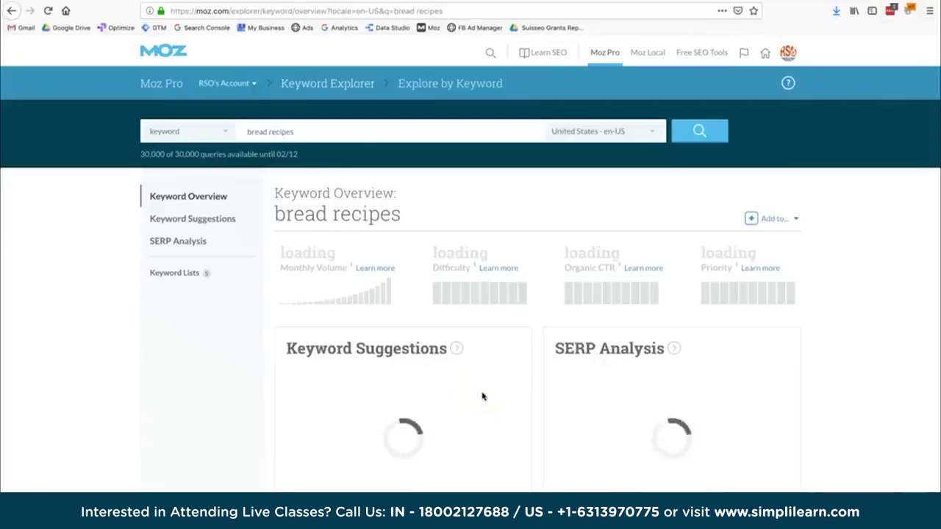
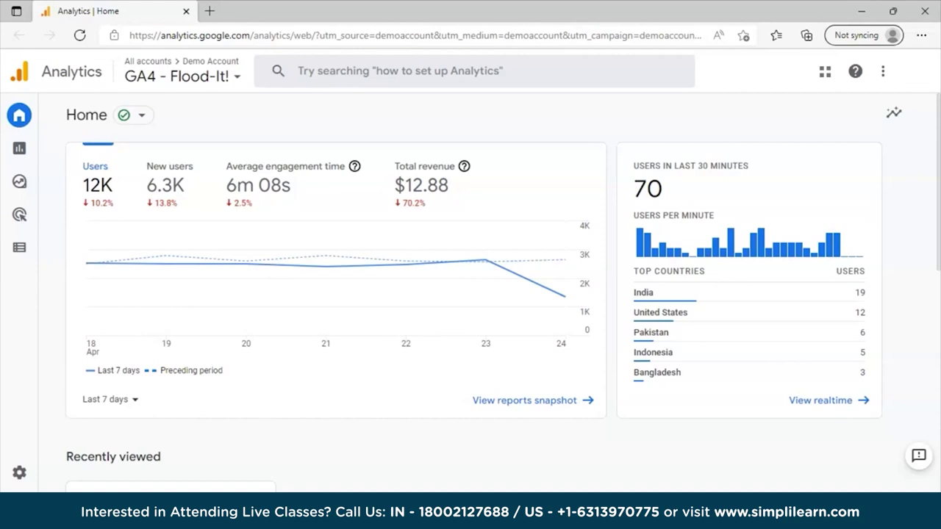
In the Google Analytics Flood-It! reports, set the date range to Mar 14 - Apr 24, 2022 and open the Monetization report.
left_click(19, 148)
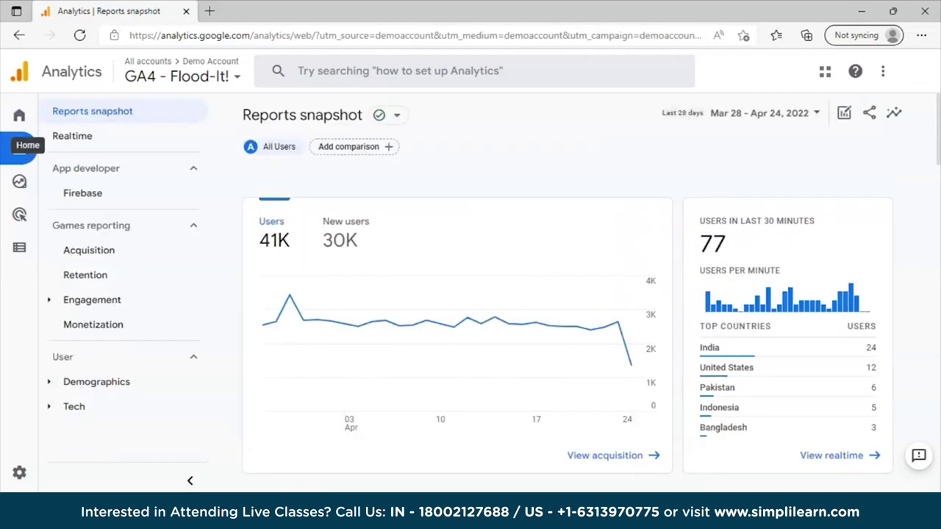
key("alt+Left")
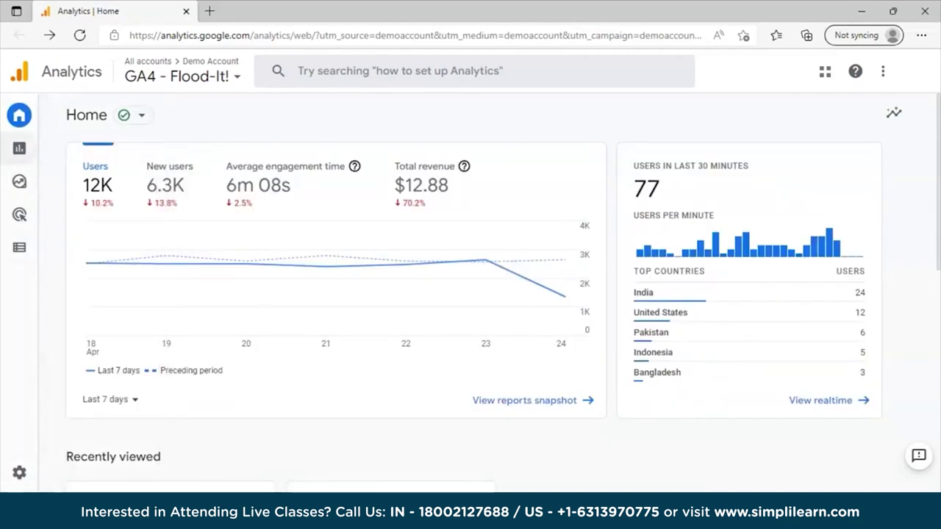
mouse_move(19, 148)
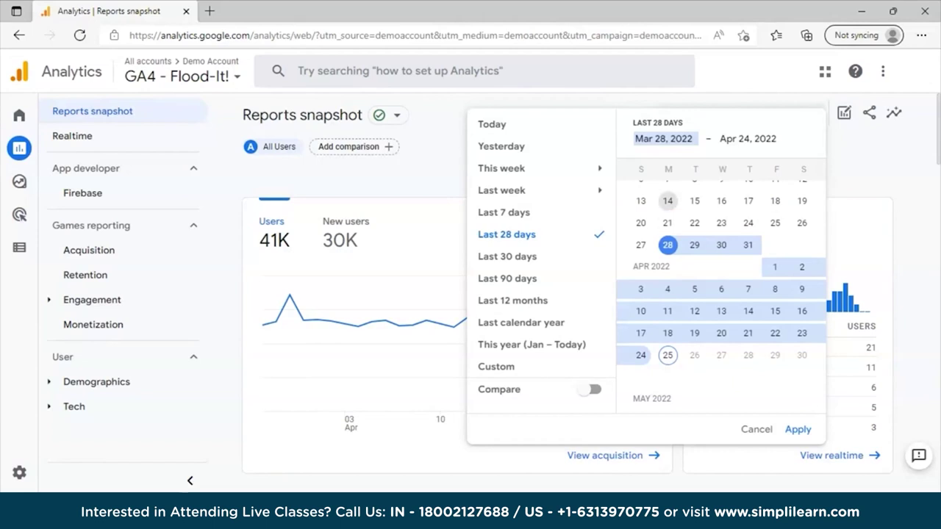
left_click(668, 201)
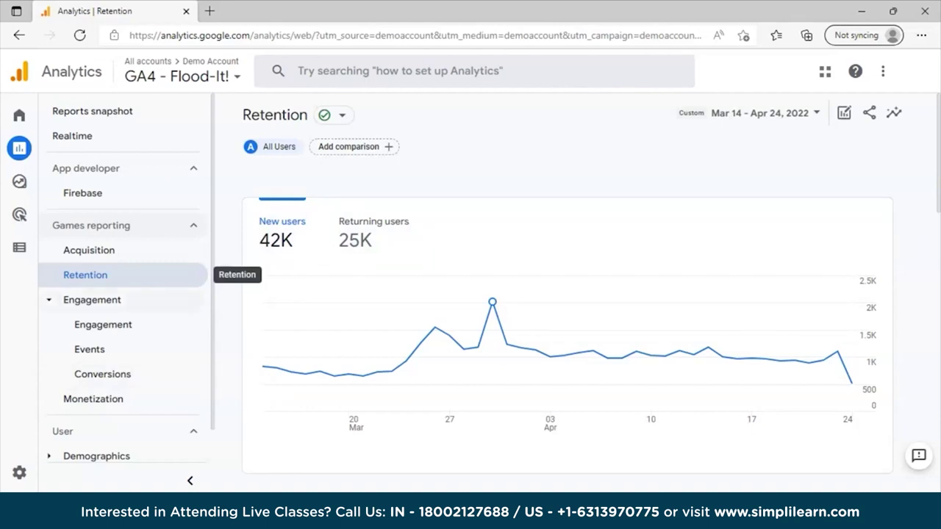
left_click(93, 398)
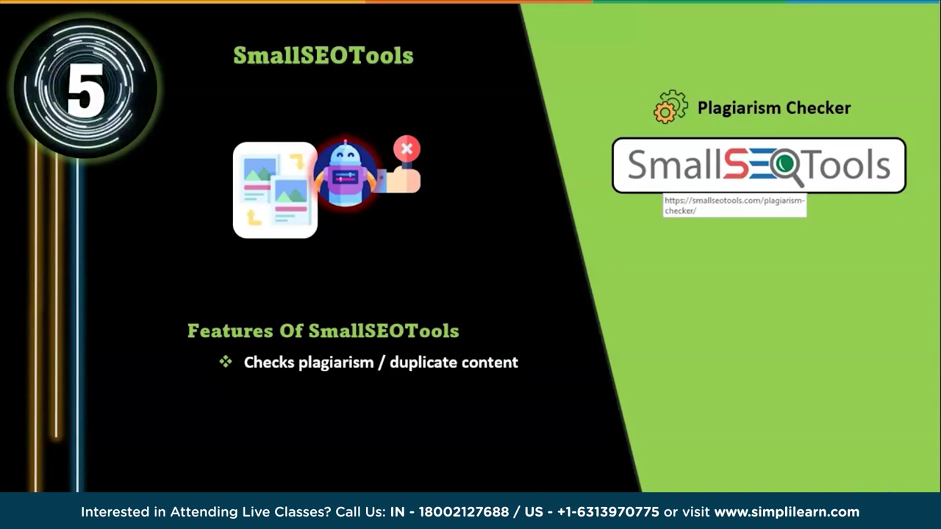
Open the SmallSEOTools Plagiarism Checker from the link on the slide.
left_click(665, 178)
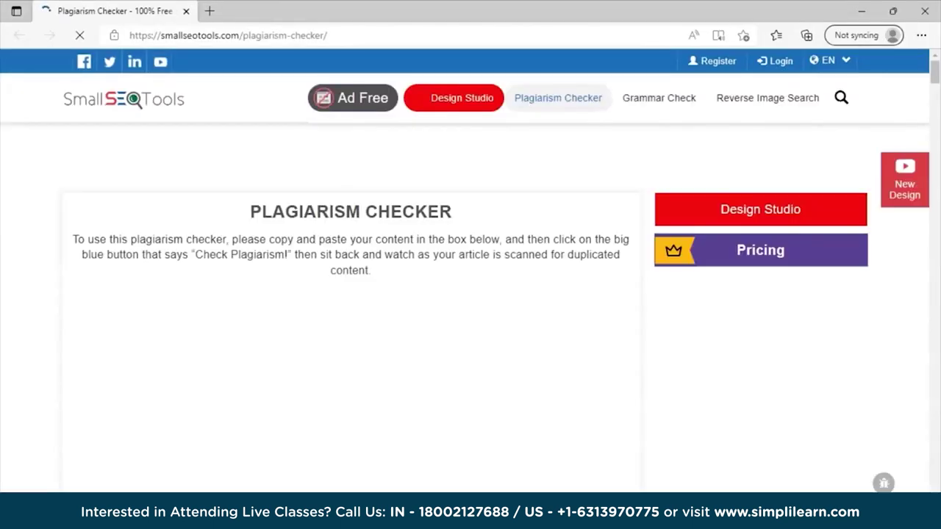
type("hi sam h")
key("BackSpace")
key("BackSpace")
key("BackSpace")
key("BackSpace")
key("BackSpace")
key("BackSpace")
key("BackSpace")
key("BackSpace")
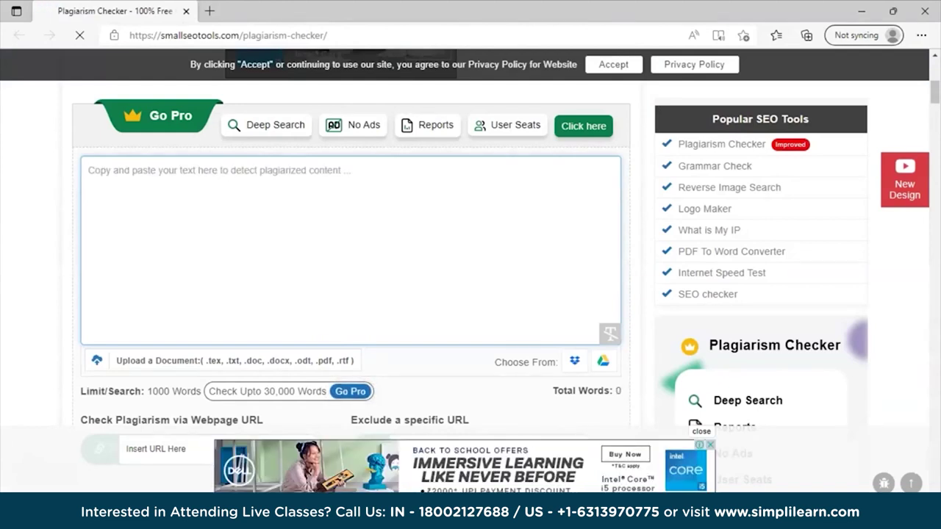
Enter "Hi learners," and, on a new line, "Today I am going to explain you about top 10 free seo tools" as the text to check.
type("Hi ")
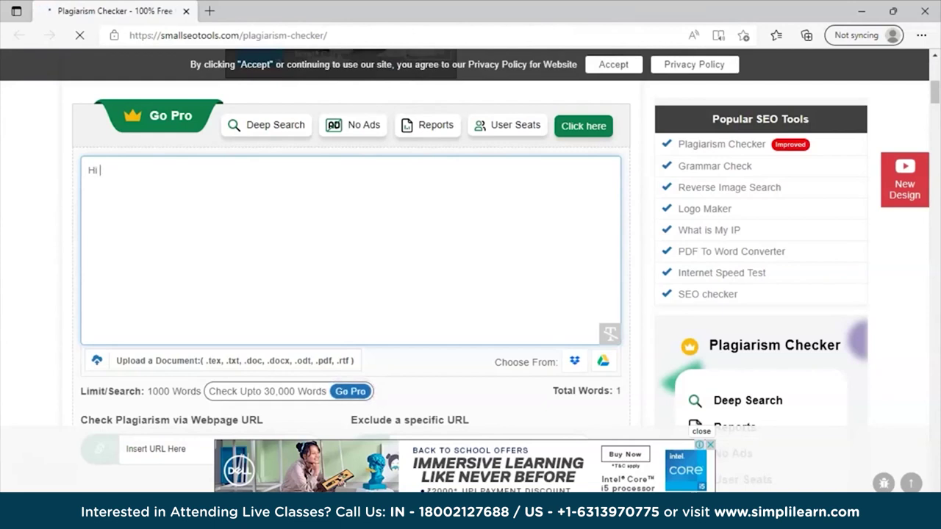
type("learners, ")
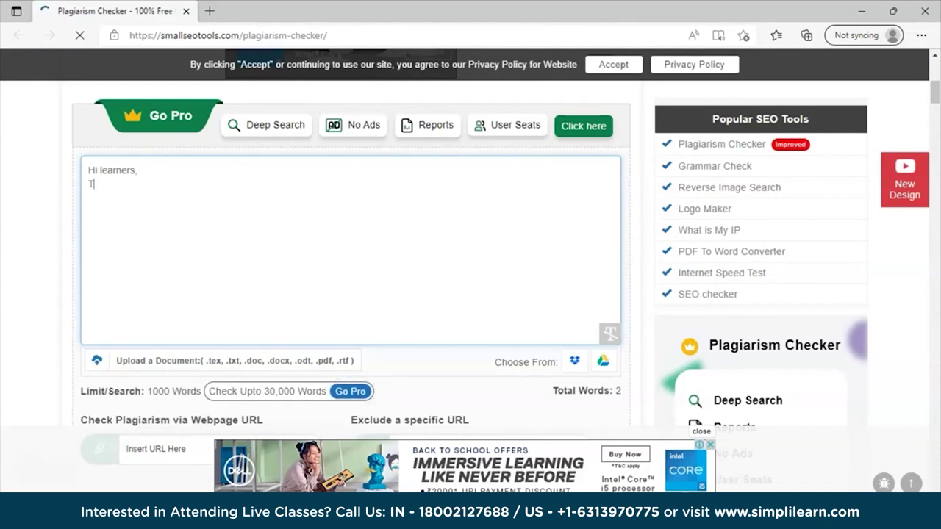
type("Today I am goinf to")
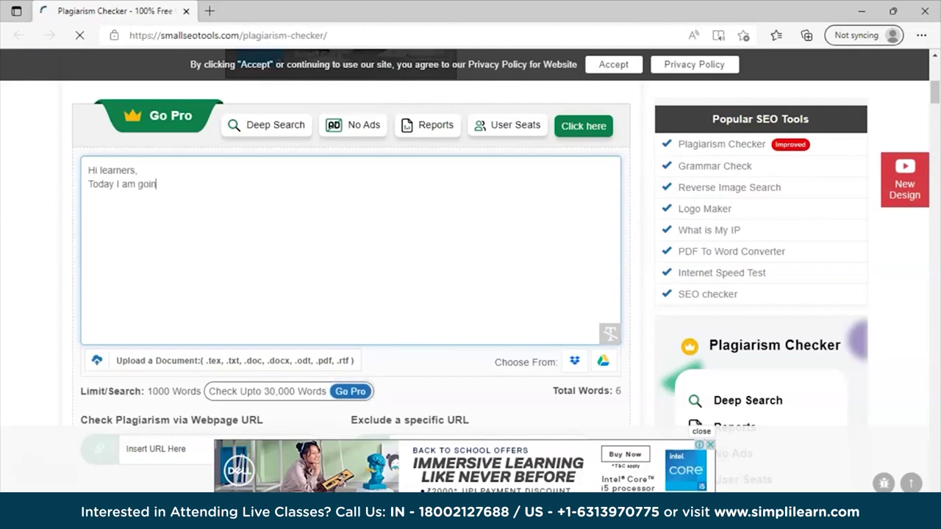
key("BackSpace")
key("BackSpace")
key("BackSpace")
key("BackSpace")
type("g to explain")
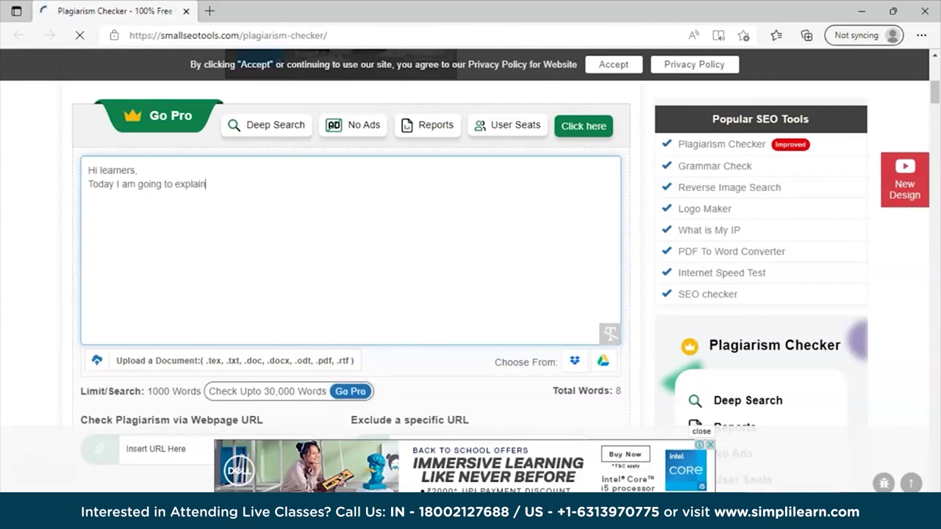
type(" you abou")
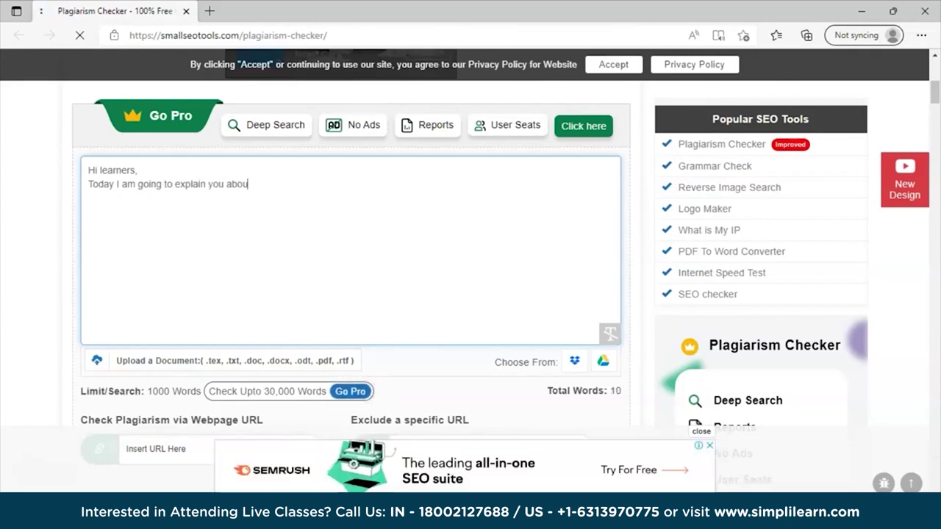
type("t top 10 ")
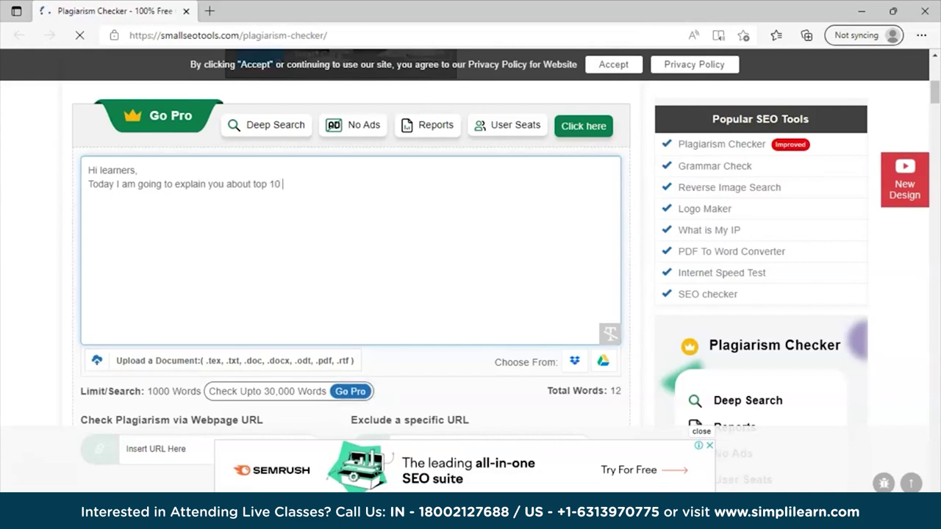
type("free seo tools")
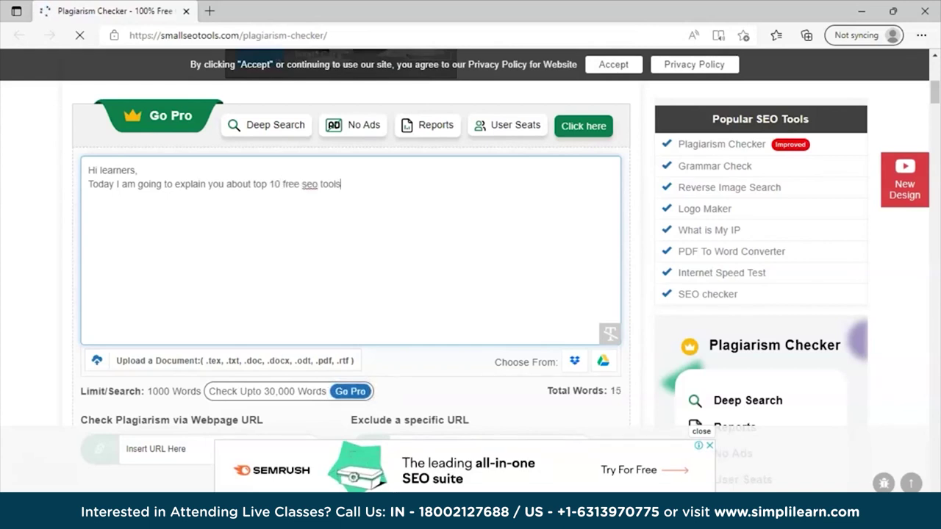
Continue the sample sentence with "where you donot need to spend a penny to increase your search rankings.".
type(" whe")
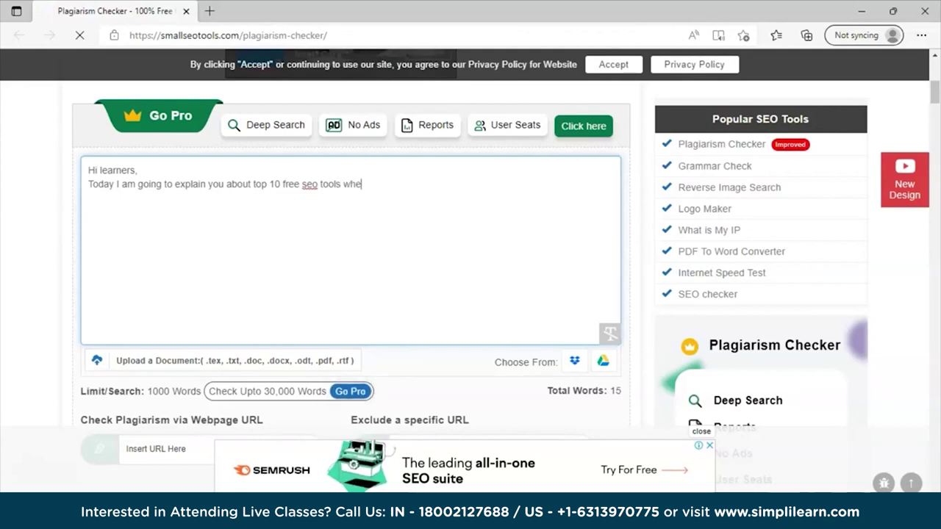
type("re yo n")
key("BackSpace")
type("u")
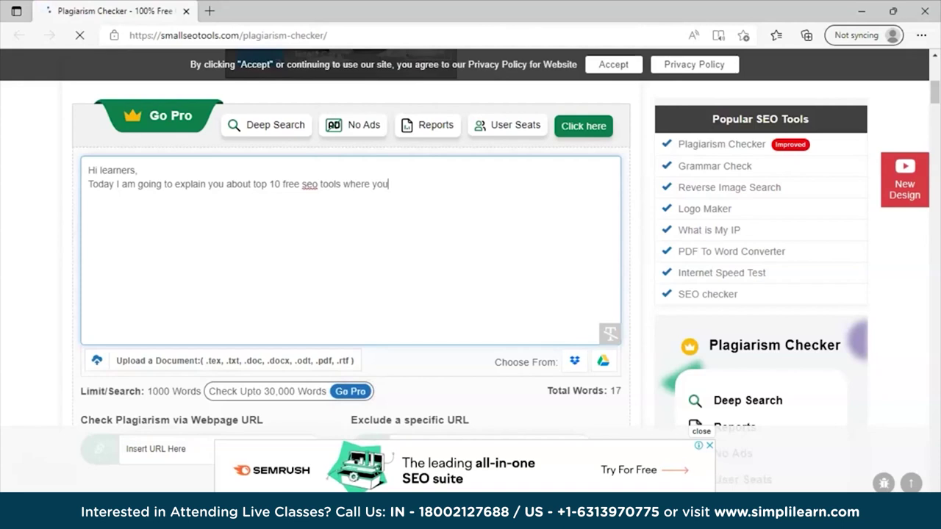
type(" need not")
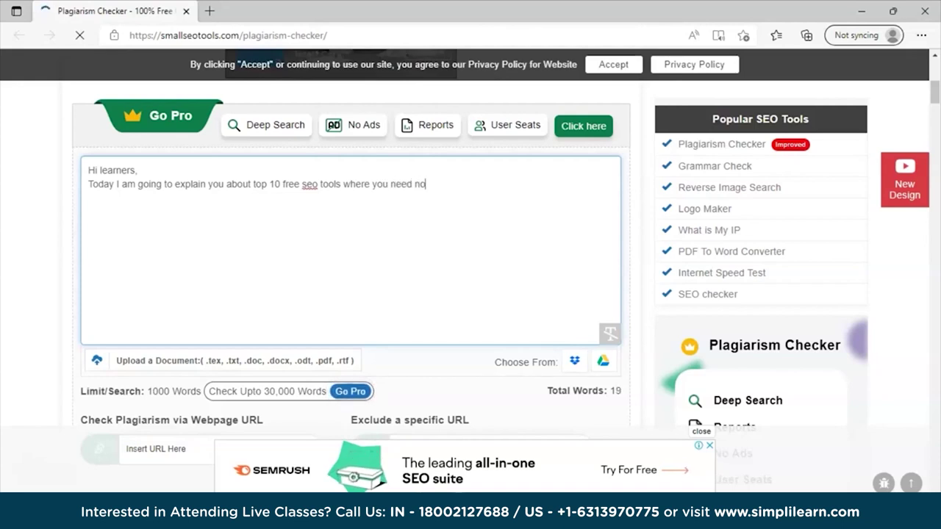
key("BackSpace")
key("BackSpace")
key("BackSpace")
key("BackSpace")
key("BackSpace")
key("BackSpace")
key("BackSpace")
key("BackSpace")
key("BackSpace")
key("BackSpace")
key("BackSpace")
key("BackSpace")
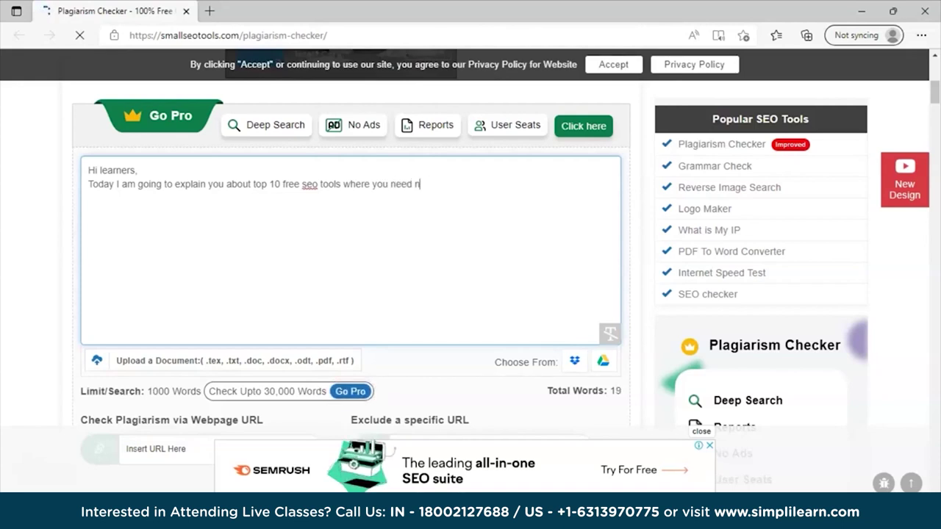
type("you donot need to sp")
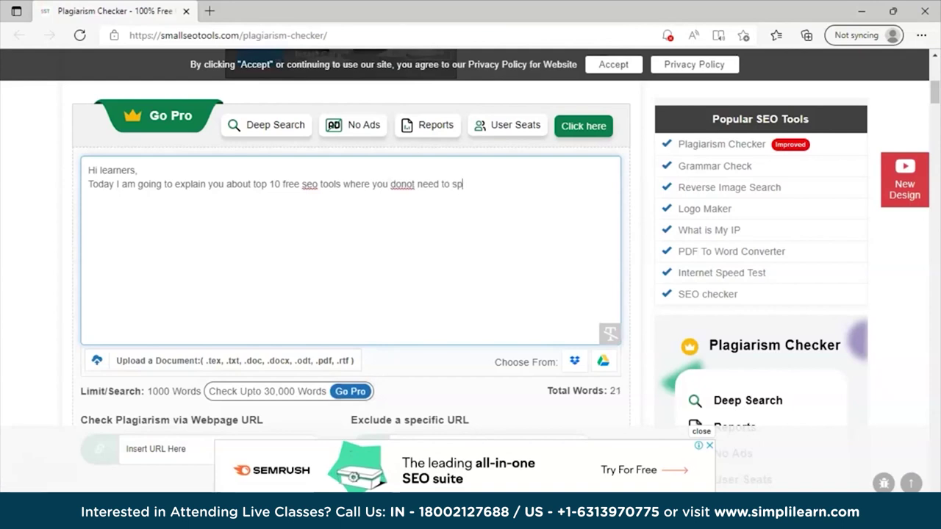
type("end a penny to increa")
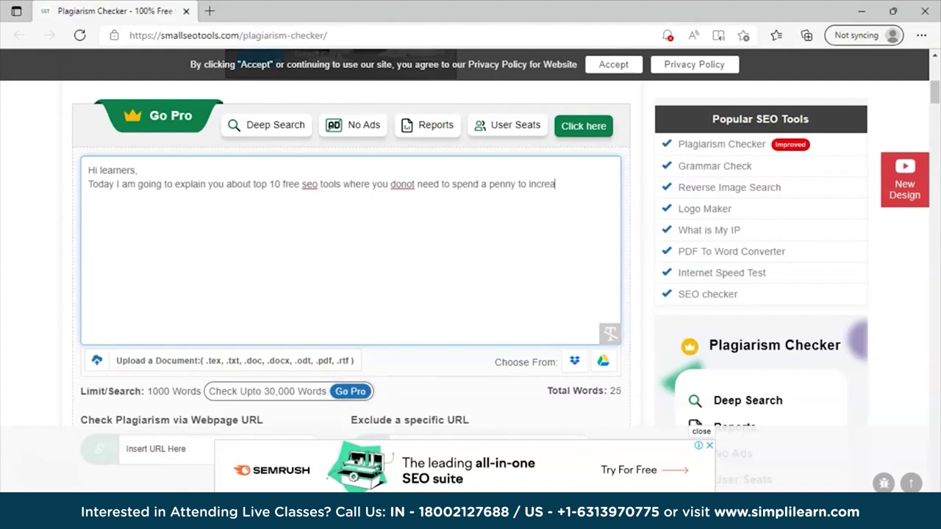
type("se you")
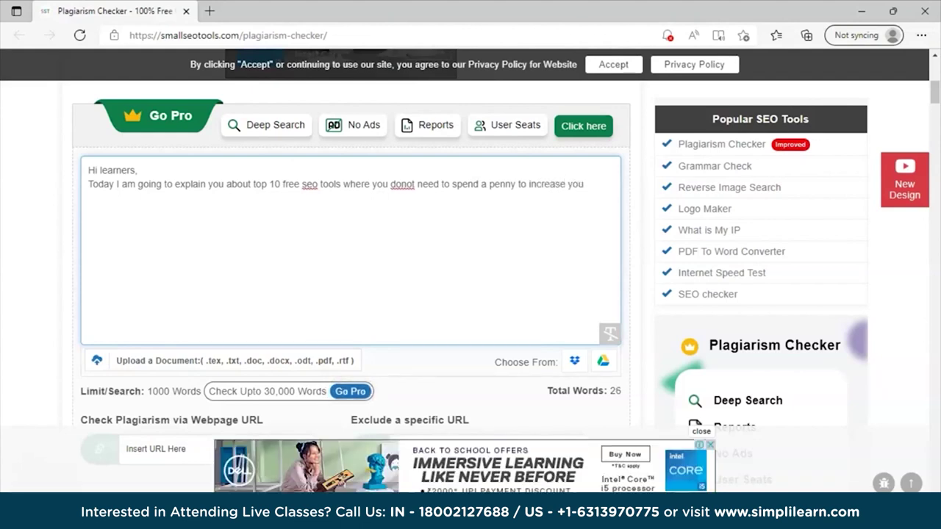
type("r search rankings.")
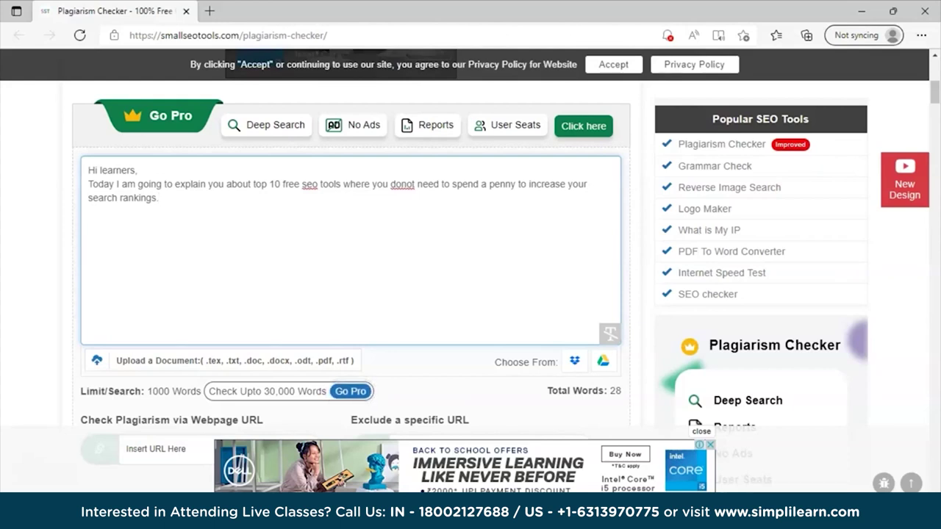
Complete the robot check, run the plagiarism check on the sample text and open its matched sources.
scroll(352, 272, "down", 4)
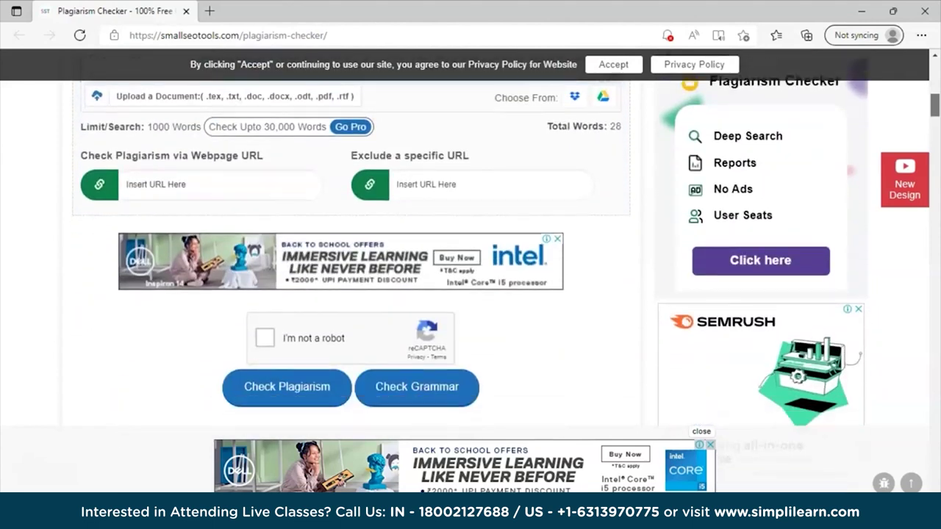
left_click(266, 296)
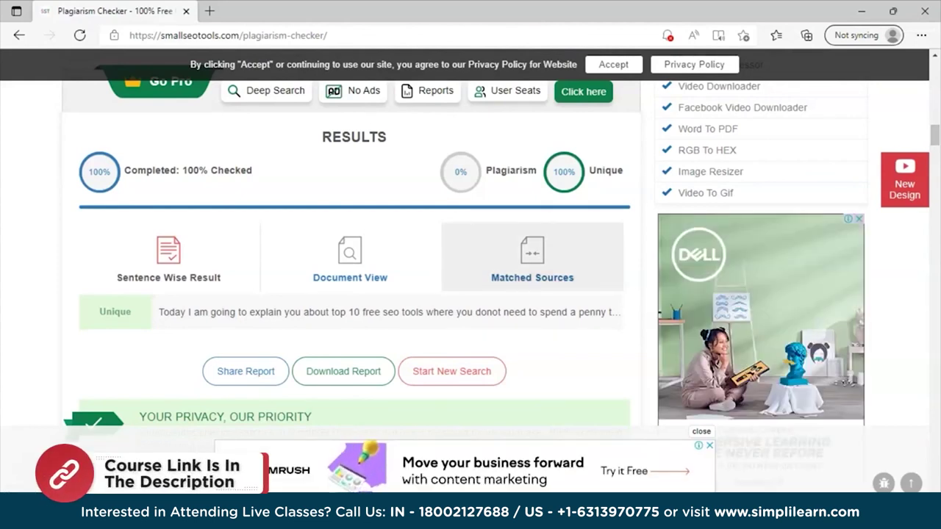
left_click(532, 257)
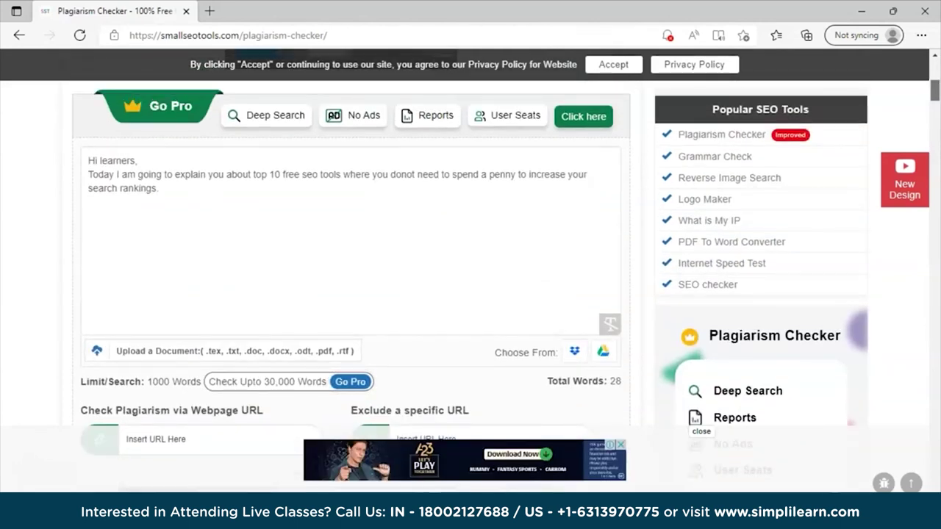
Clear the sample text from the checker and activate the field for checking plagiarism via webpage URL.
scroll(470, 272, "down", 1)
scroll(471, 272, "down", 1)
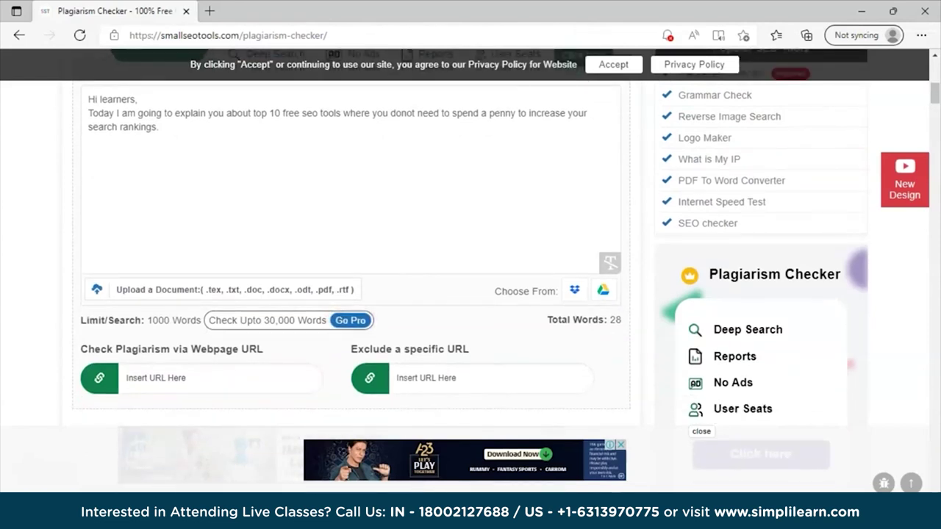
key("ctrl+a")
key("BackSpace")
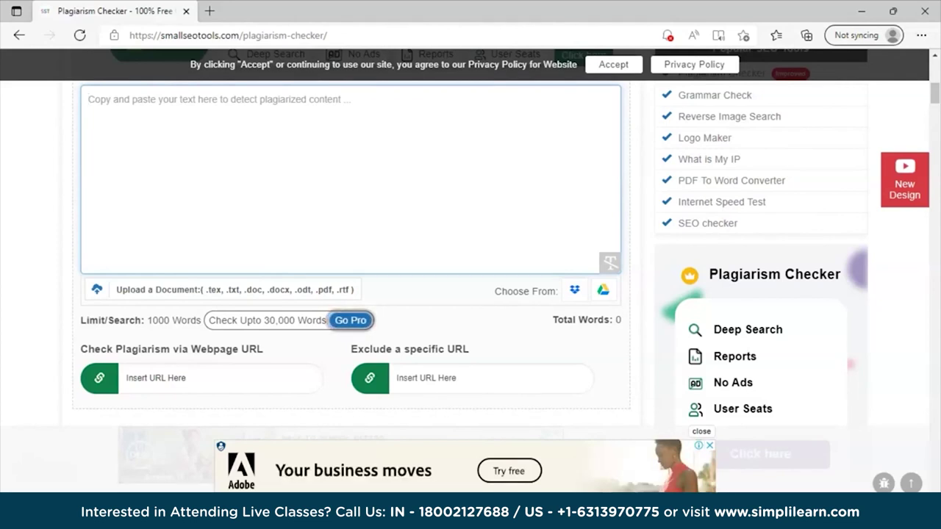
left_click(184, 378)
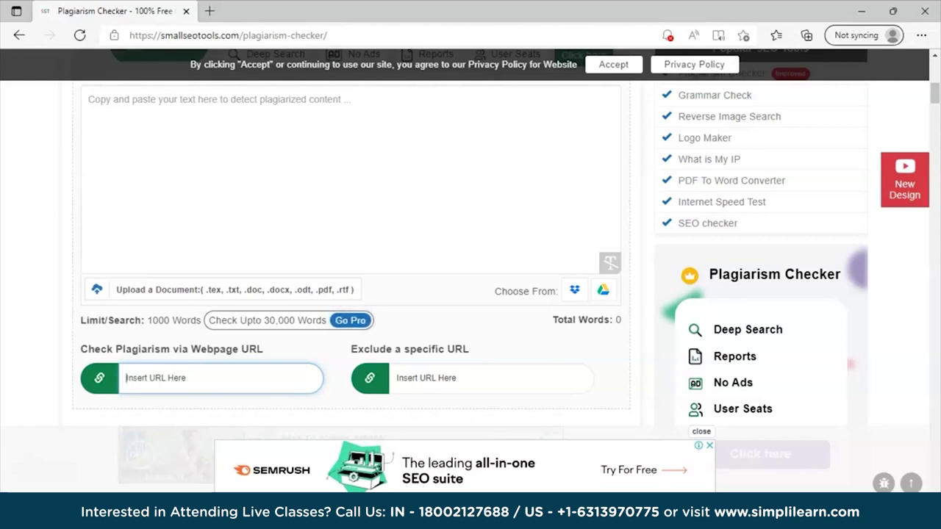
scroll(471, 272, "down", 5)
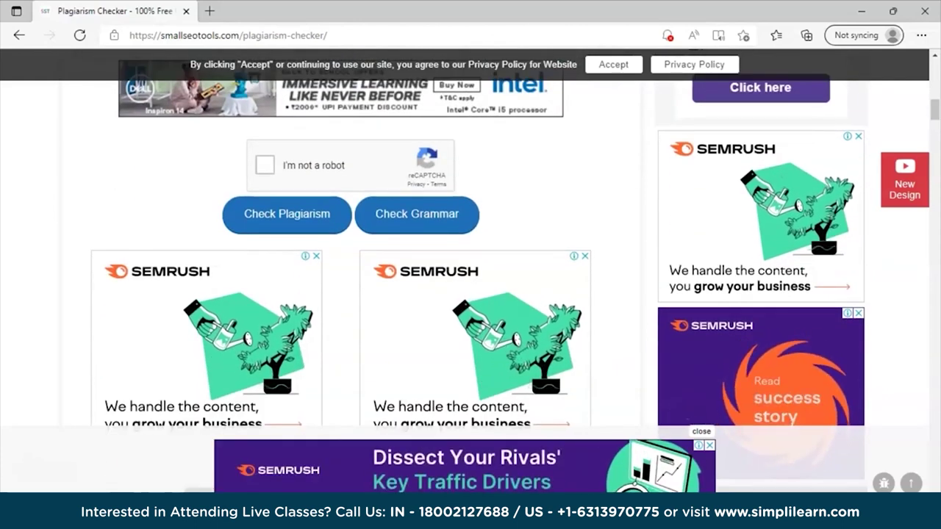
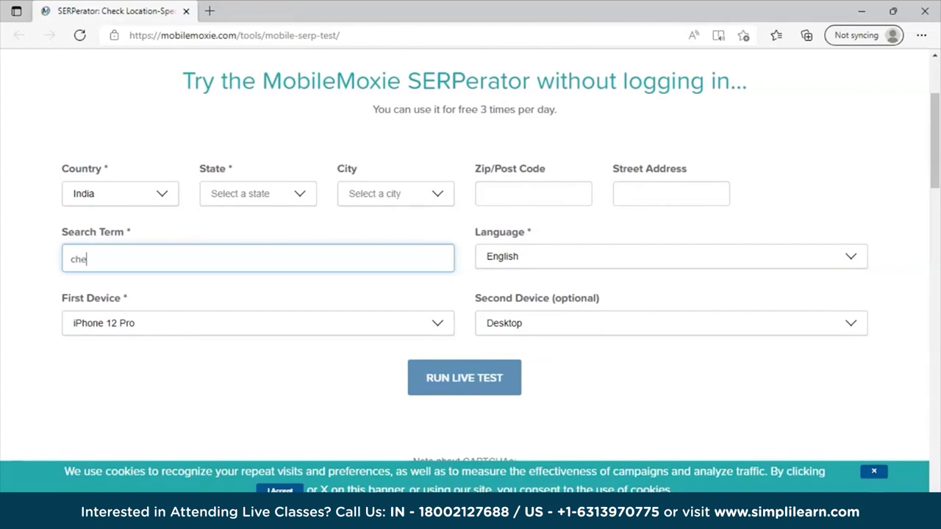
In the MobileMoxie SERPerator, complete the search term "cheese pizza" and set the devices to iPhone SE(2nd gen) and Xiaomi Redmi 2.
type("pizza")
left_click(257, 322)
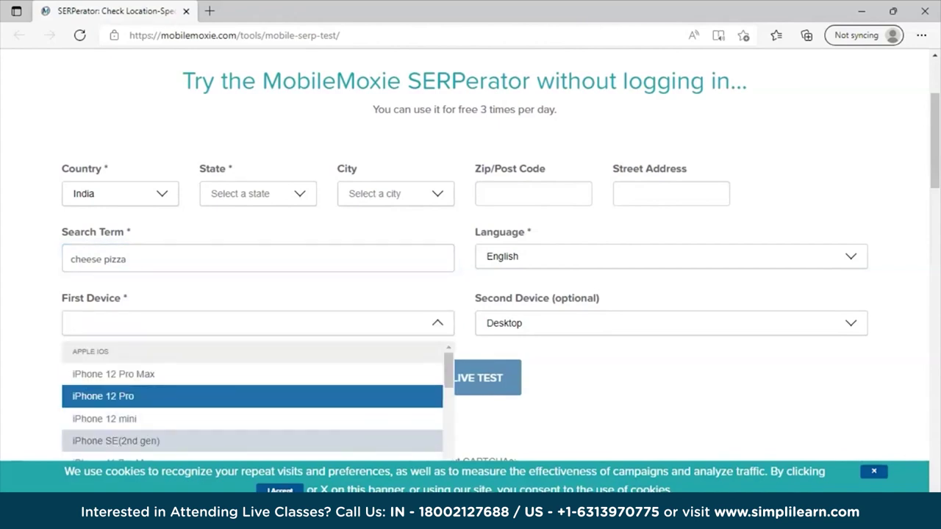
left_click(114, 440)
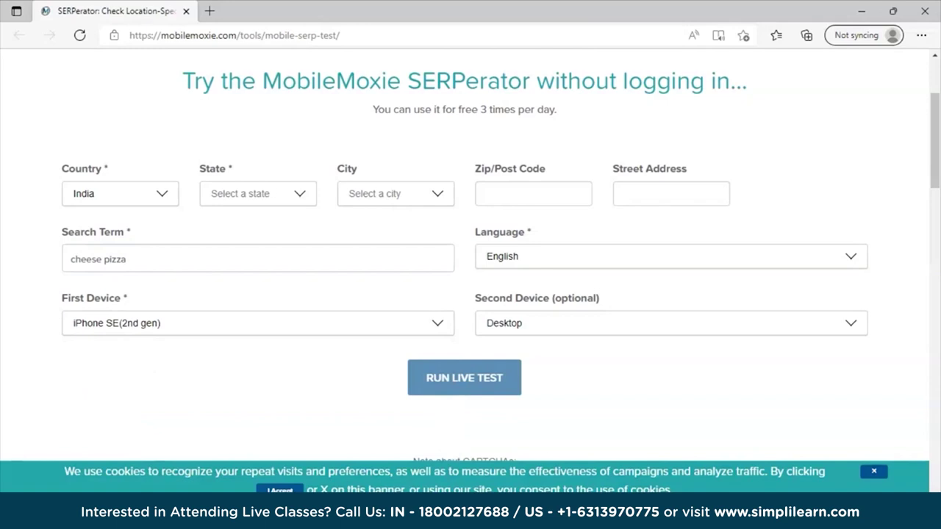
left_click(662, 324)
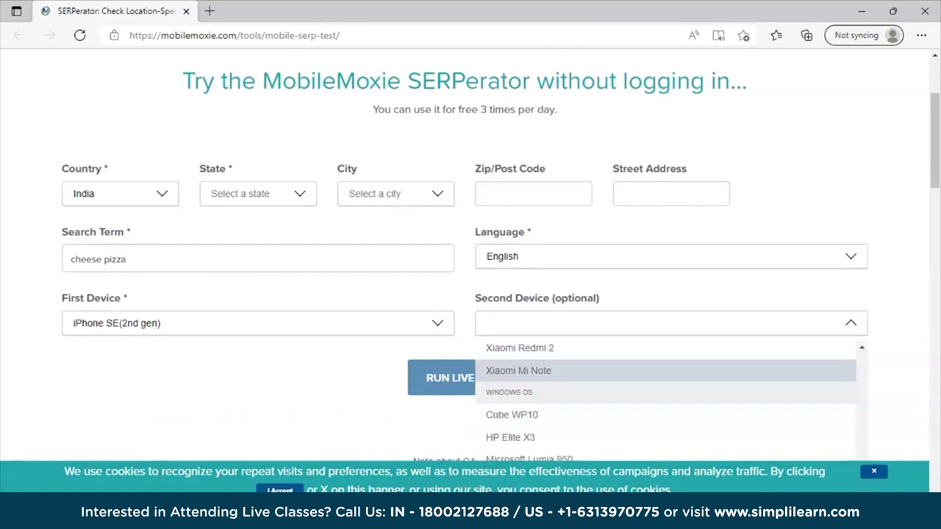
key("Up")
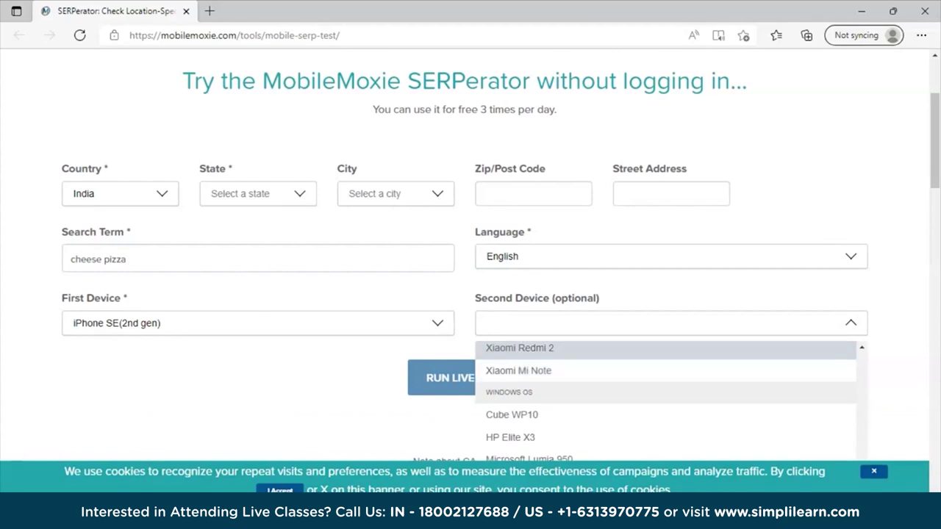
key("Return")
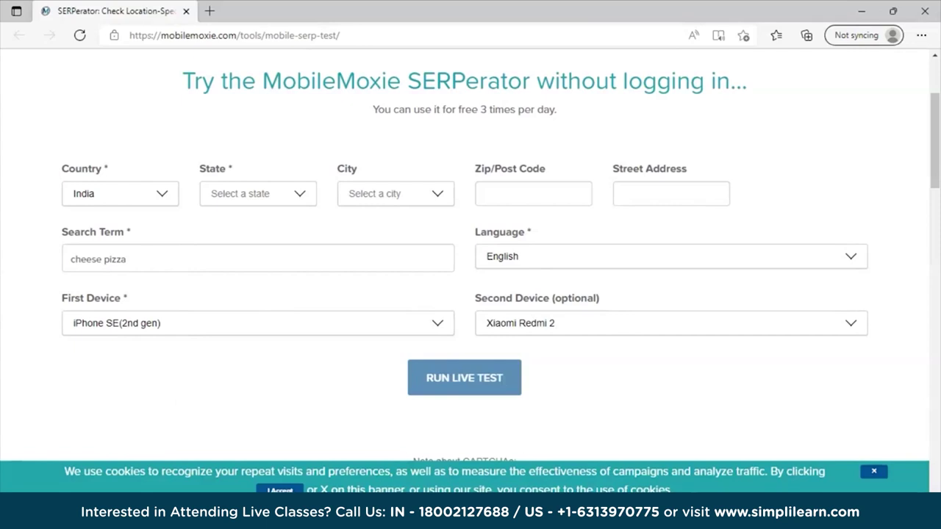
Set the test location to Hungary, Bekes County, Gyula and run the live test to compare both devices' search results.
left_click(120, 193)
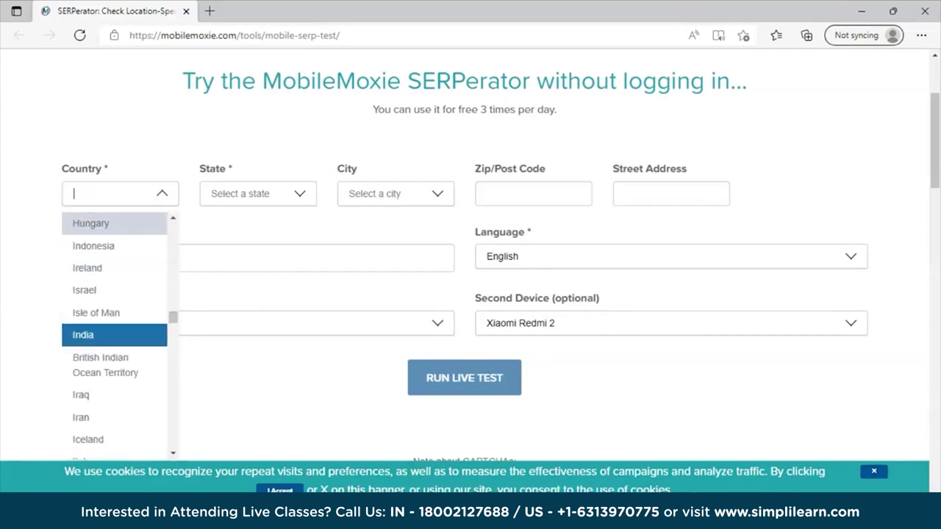
left_click(91, 222)
left_click(257, 193)
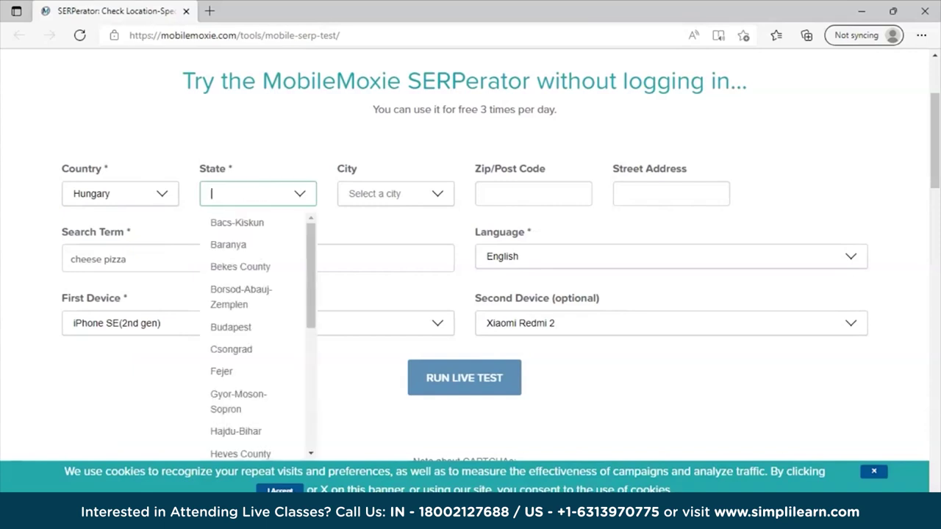
left_click(240, 266)
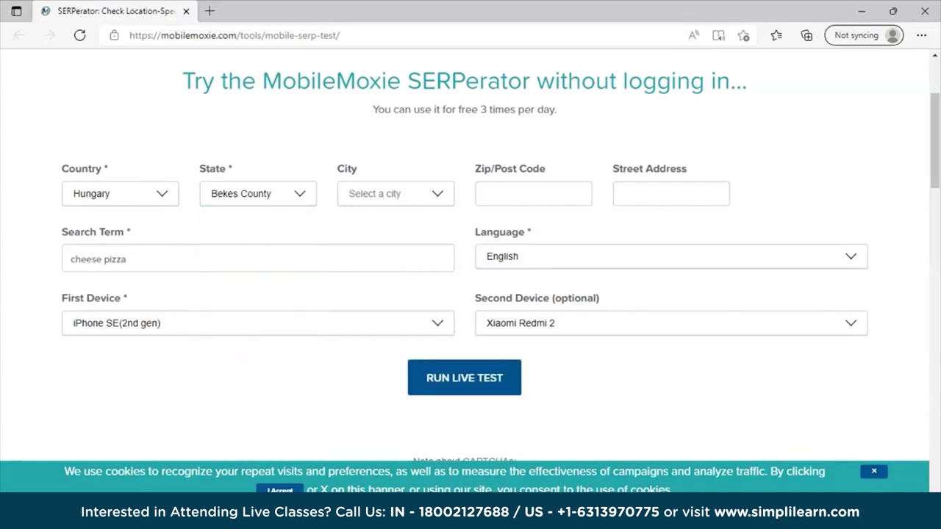
left_click(395, 194)
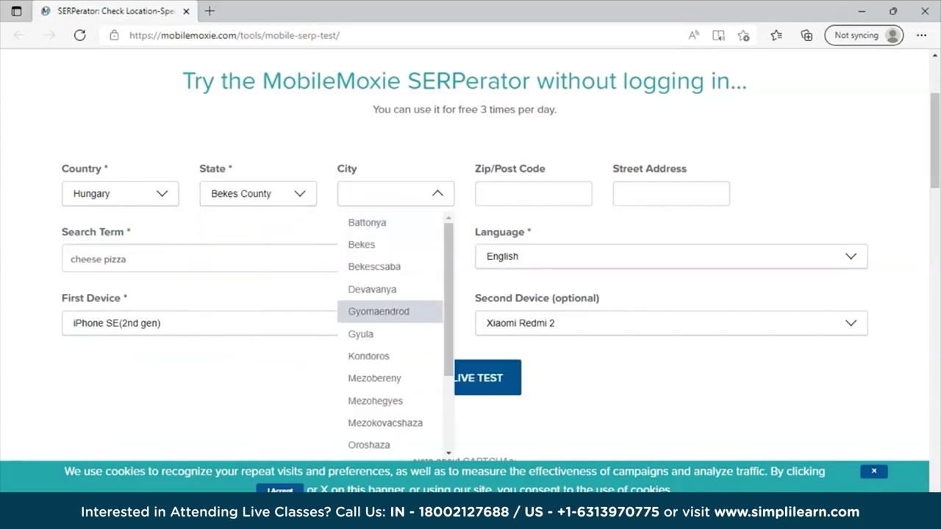
left_click(375, 334)
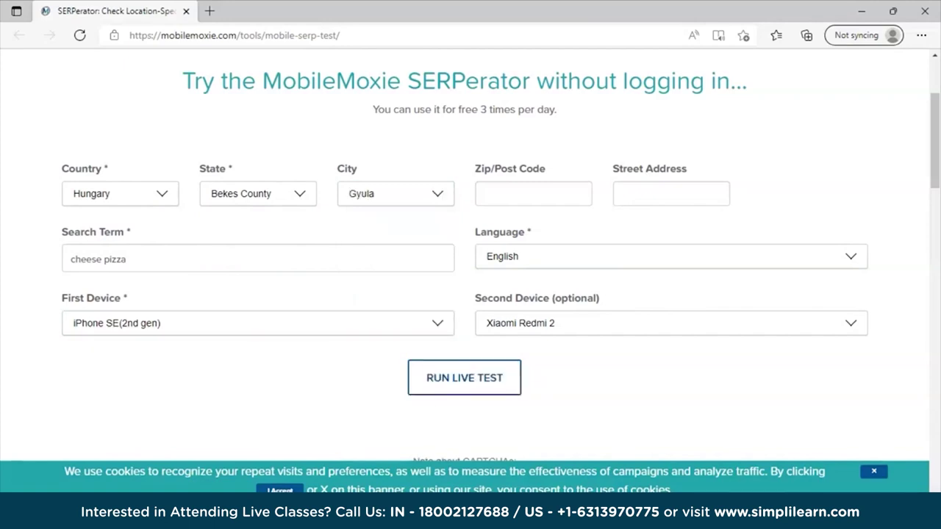
left_click(464, 378)
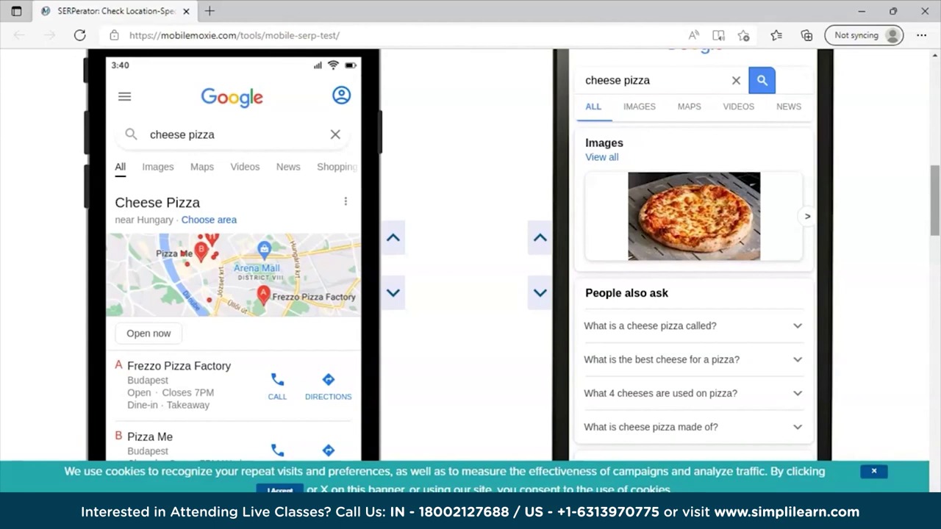
scroll(470, 257, "down", 1)
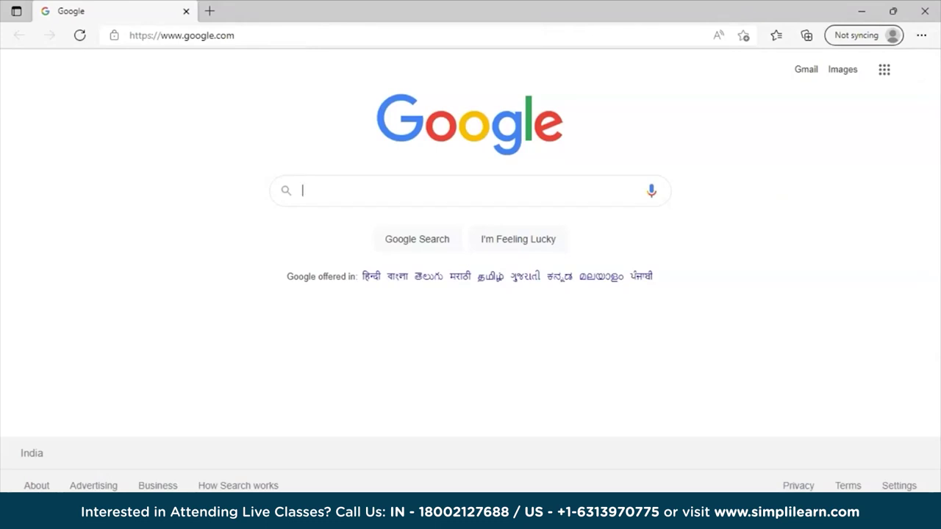
Switch to Google's home page and search the web for "cheesy pasta".
type("cheese")
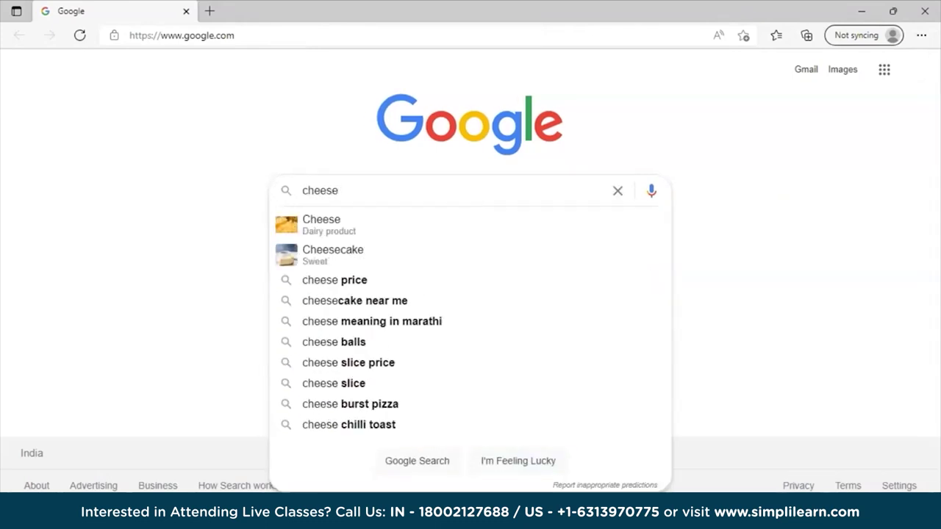
key("BackSpace")
type("y ")
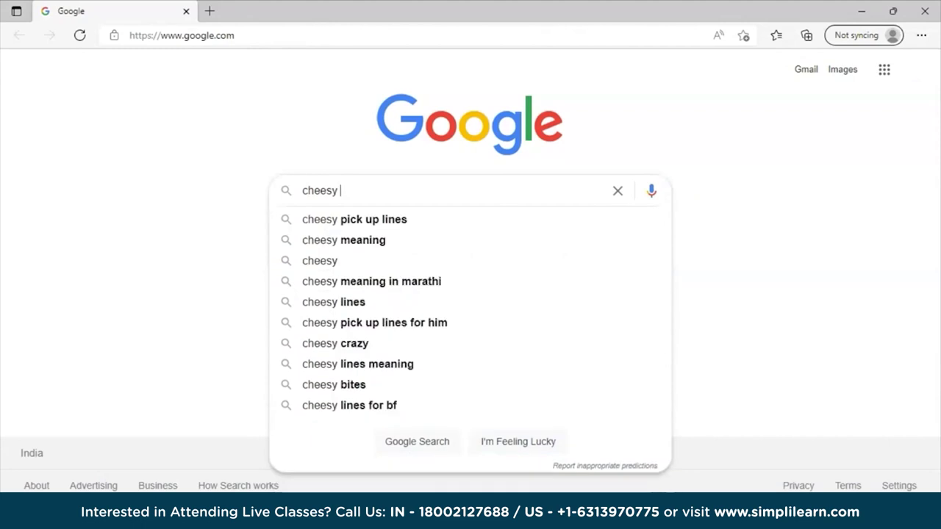
type("pasta")
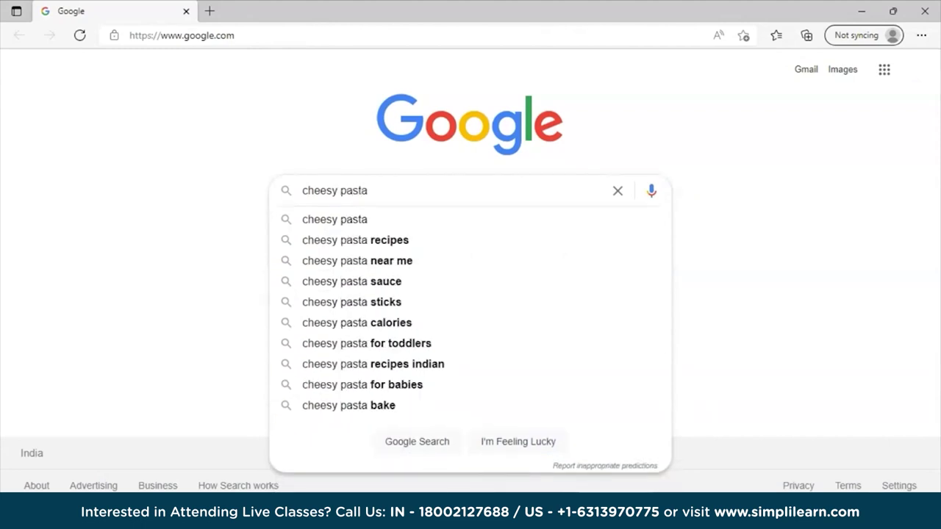
key("Return")
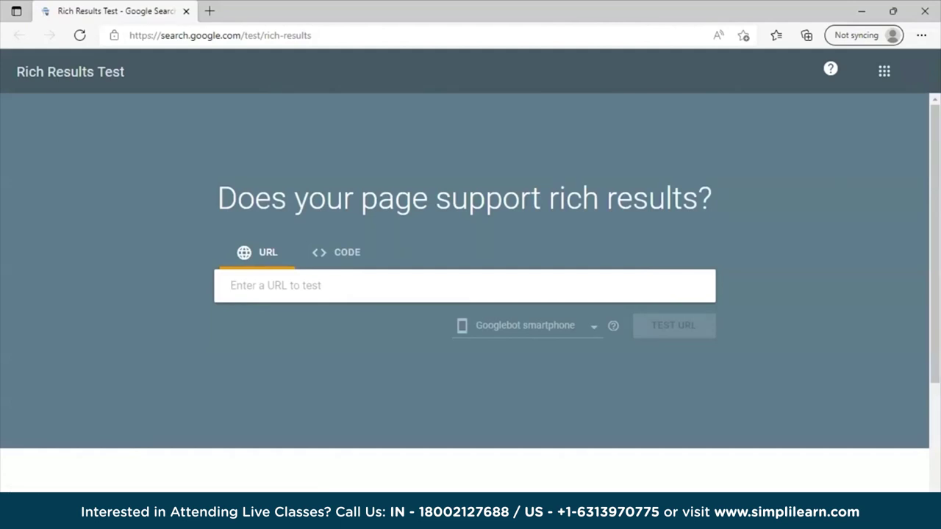
type("w")
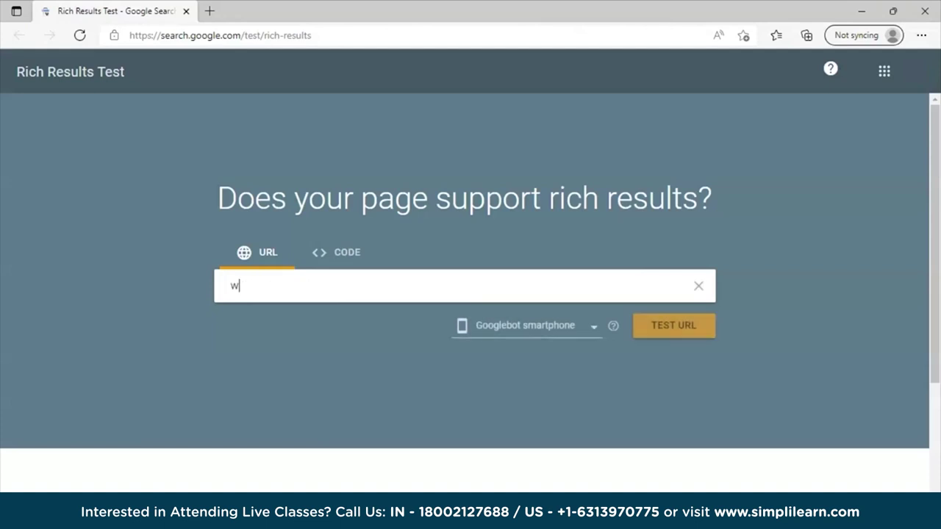
type("ww.simp")
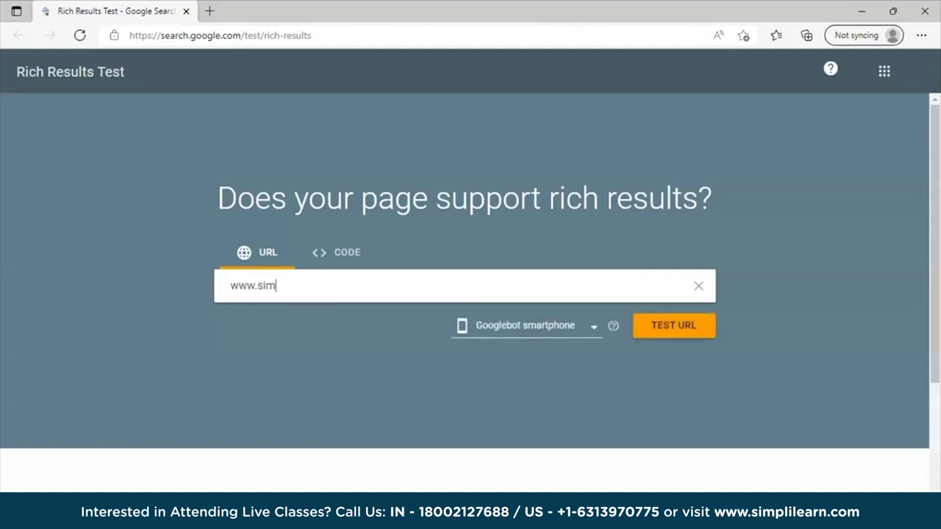
type("lilearn.com")
key("Return")
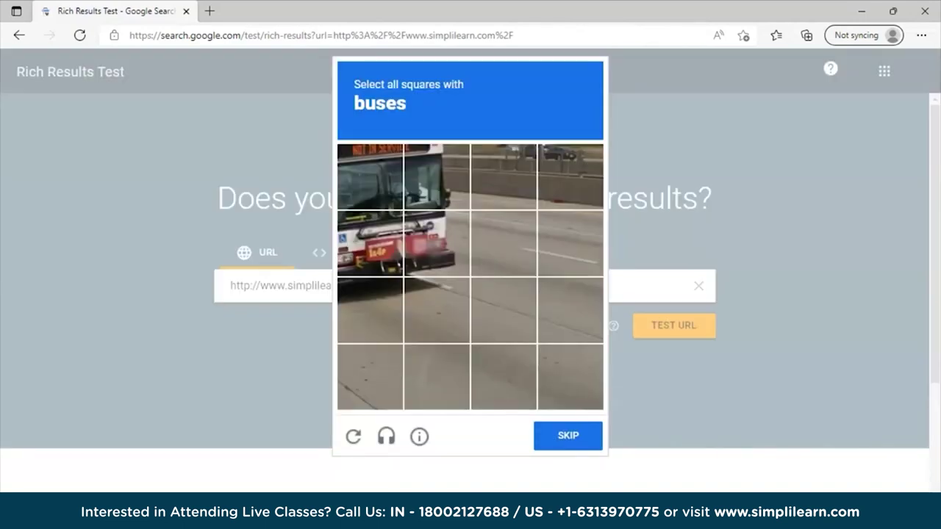
Complete the robot check by selecting all squares with buses, and review the detected structured data in the test results.
left_click(370, 177)
left_click(437, 176)
left_click(437, 244)
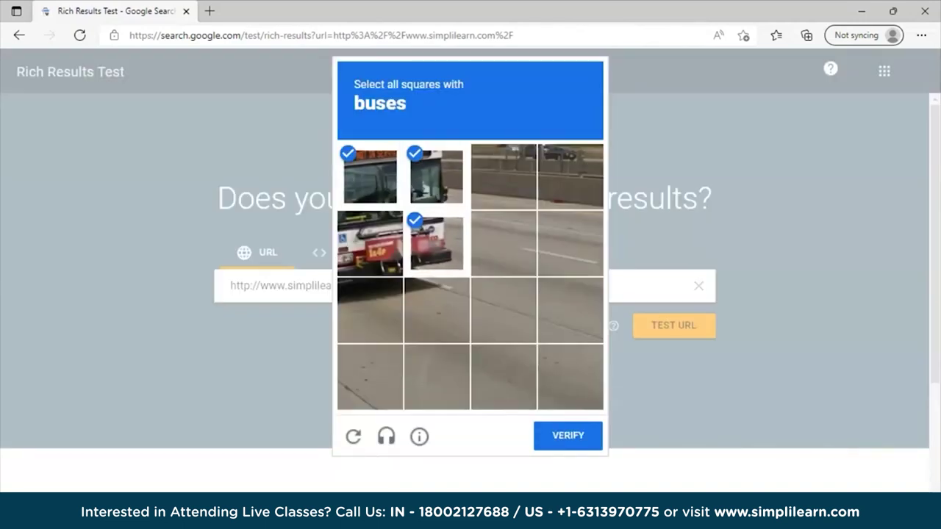
left_click(370, 244)
left_click(567, 436)
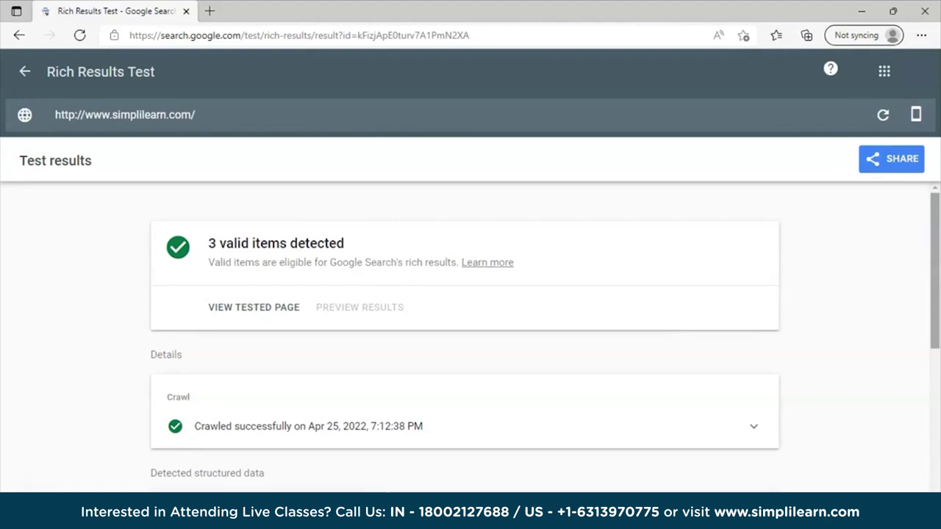
scroll(465, 331, "down", 4)
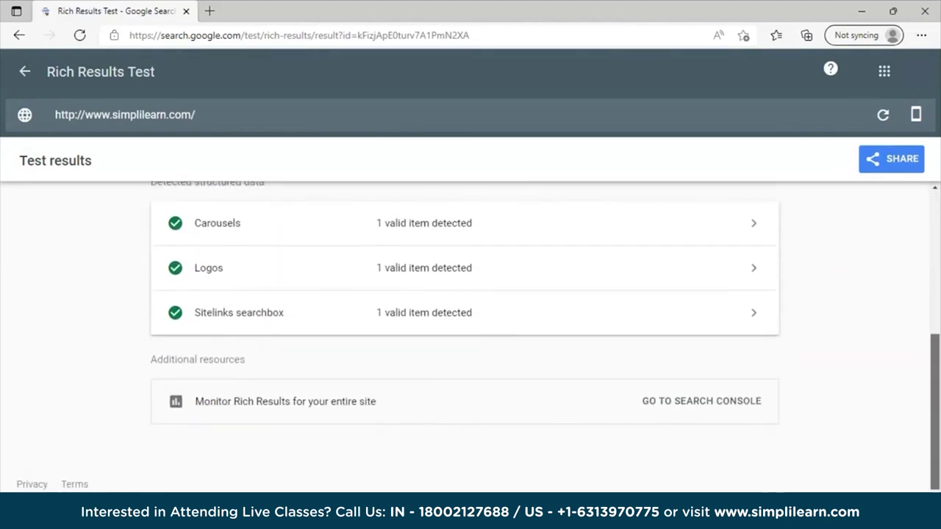